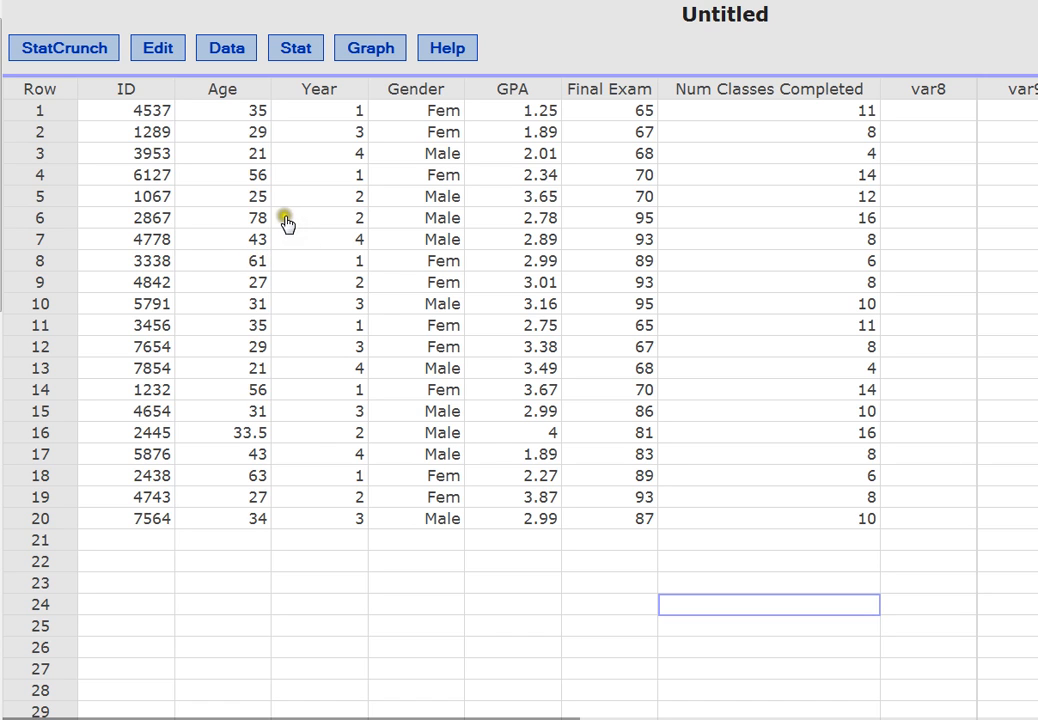
Compute column summary statistics for Age using the default set of statistics
{"action": "left_click", "coordinate": [296, 52]}
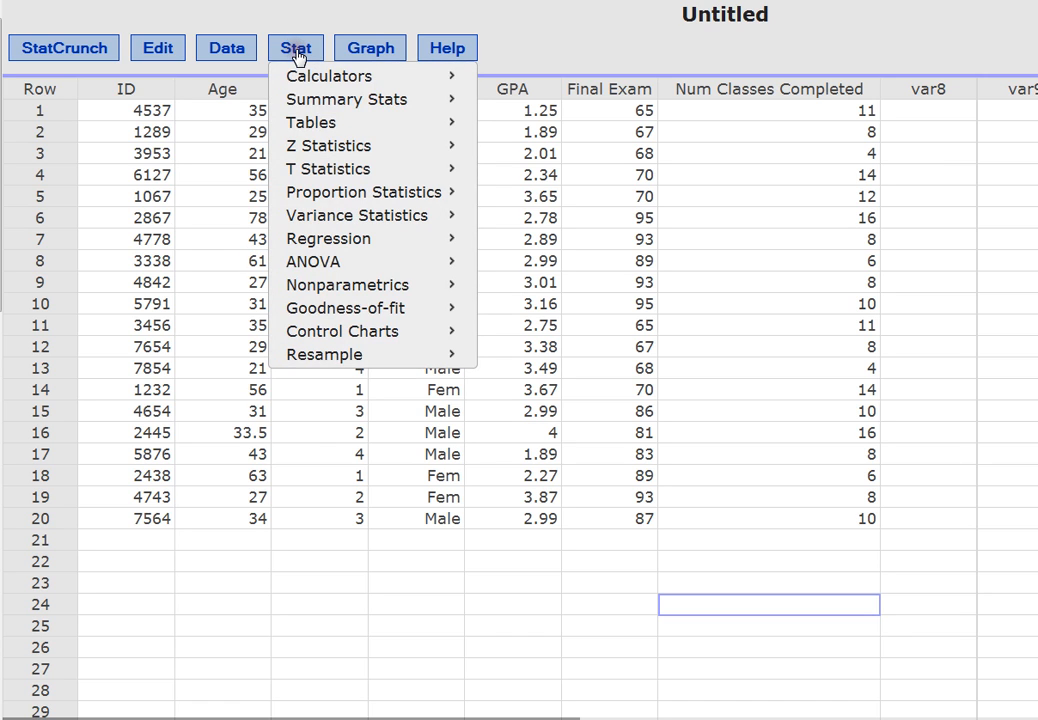
{"action": "mouse_move", "coordinate": [355, 100]}
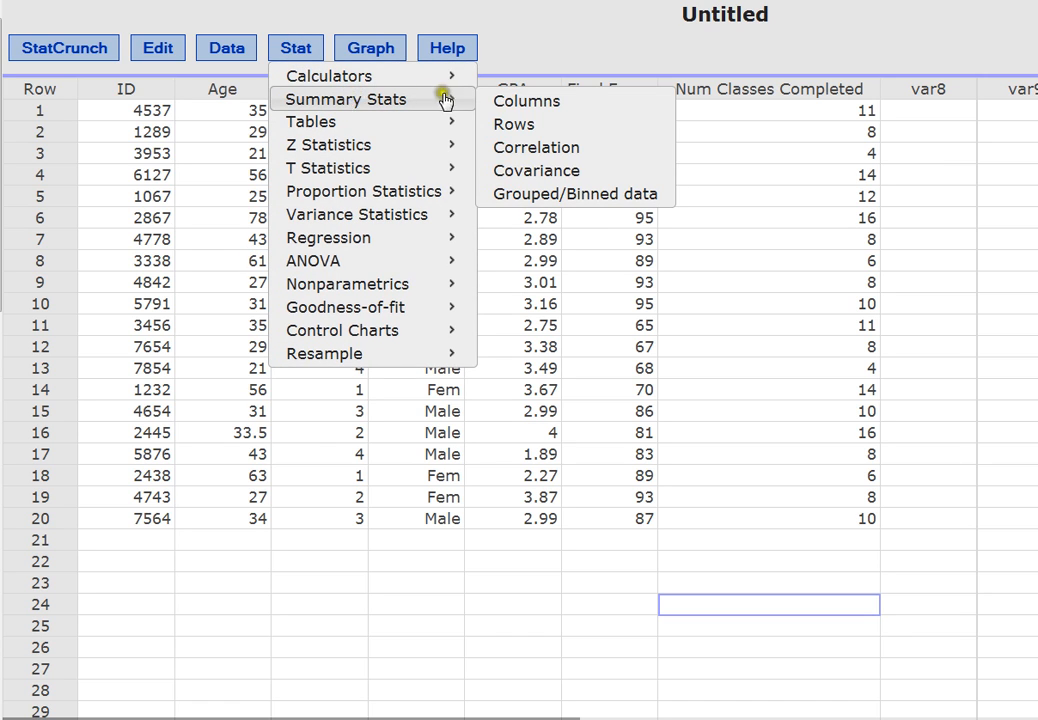
{"action": "left_click", "coordinate": [614, 102]}
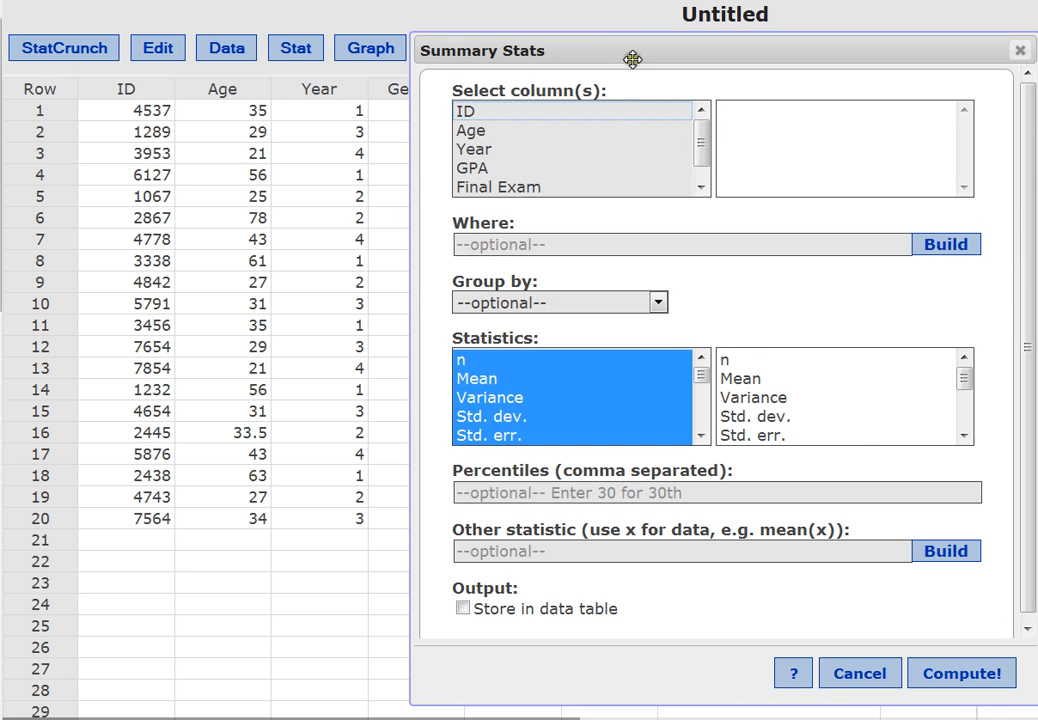
{"action": "left_click_drag", "start_coordinate": [581, 58], "coordinate": [290, 38]}
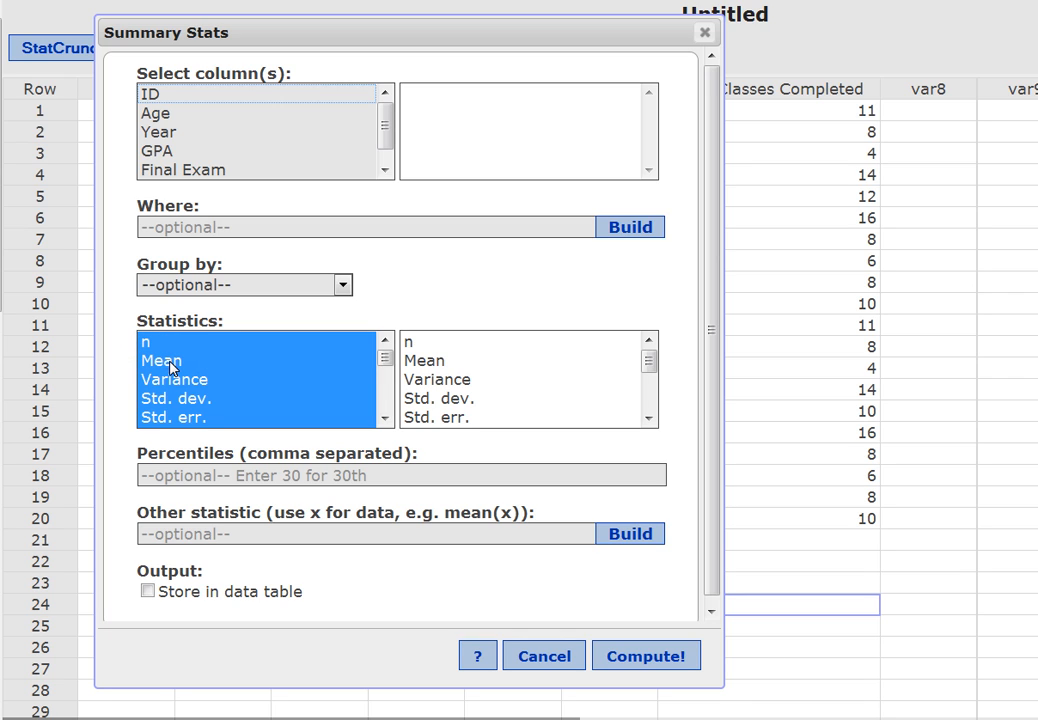
{"action": "left_click", "coordinate": [385, 421]}
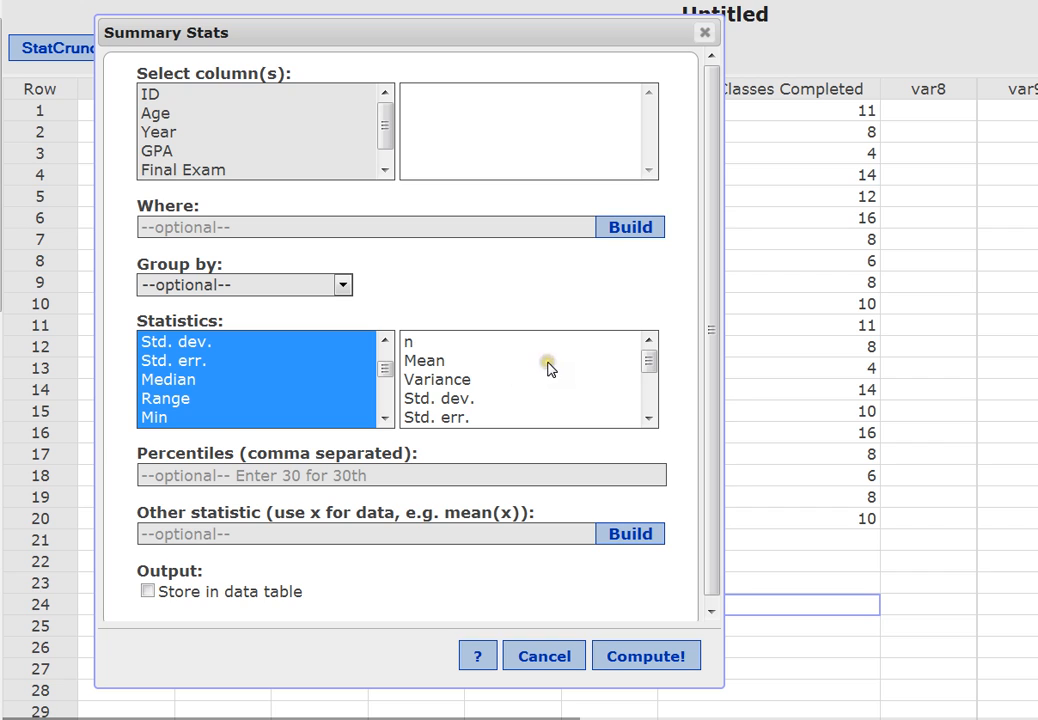
{"action": "left_click", "coordinate": [160, 117]}
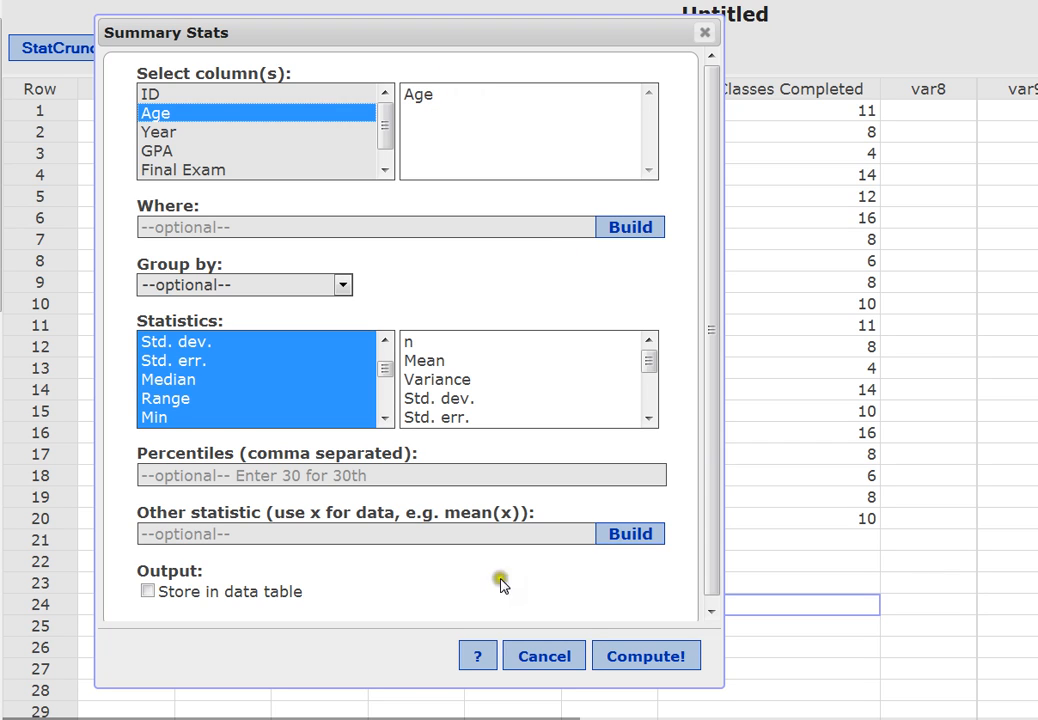
{"action": "left_click_drag", "start_coordinate": [415, 689], "coordinate": [410, 628]}
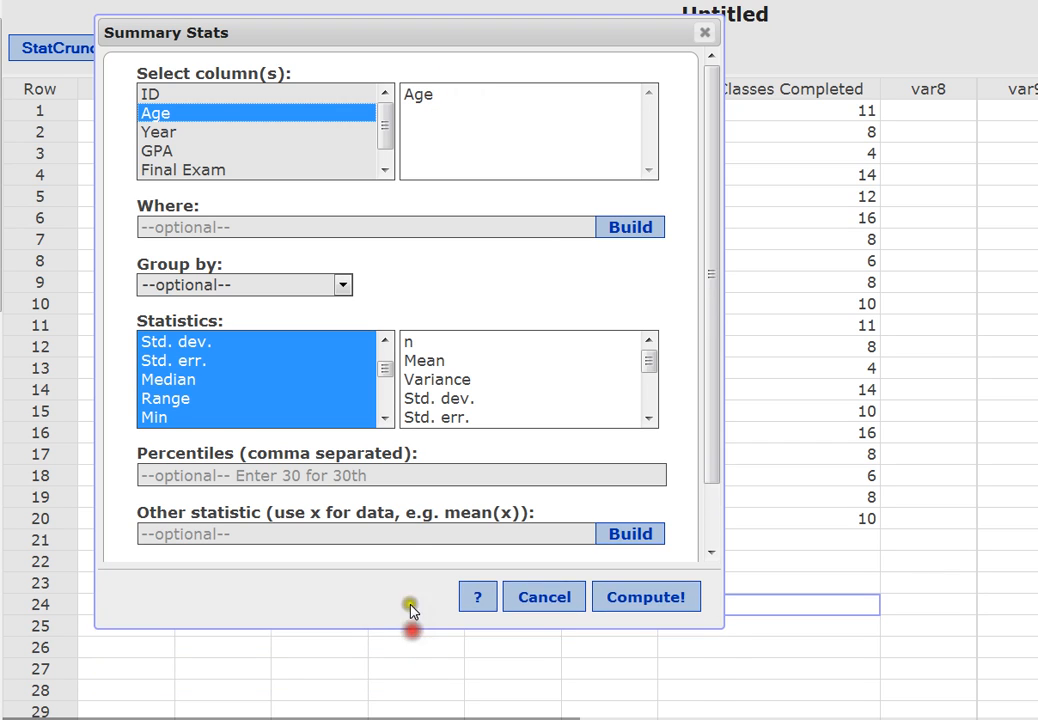
{"action": "left_click", "coordinate": [649, 362]}
{"action": "mouse_move", "coordinate": [649, 362]}
{"action": "left_mouse_down"}
{"action": "mouse_move", "coordinate": [652, 405]}
{"action": "mouse_move", "coordinate": [651, 352]}
{"action": "left_mouse_up"}
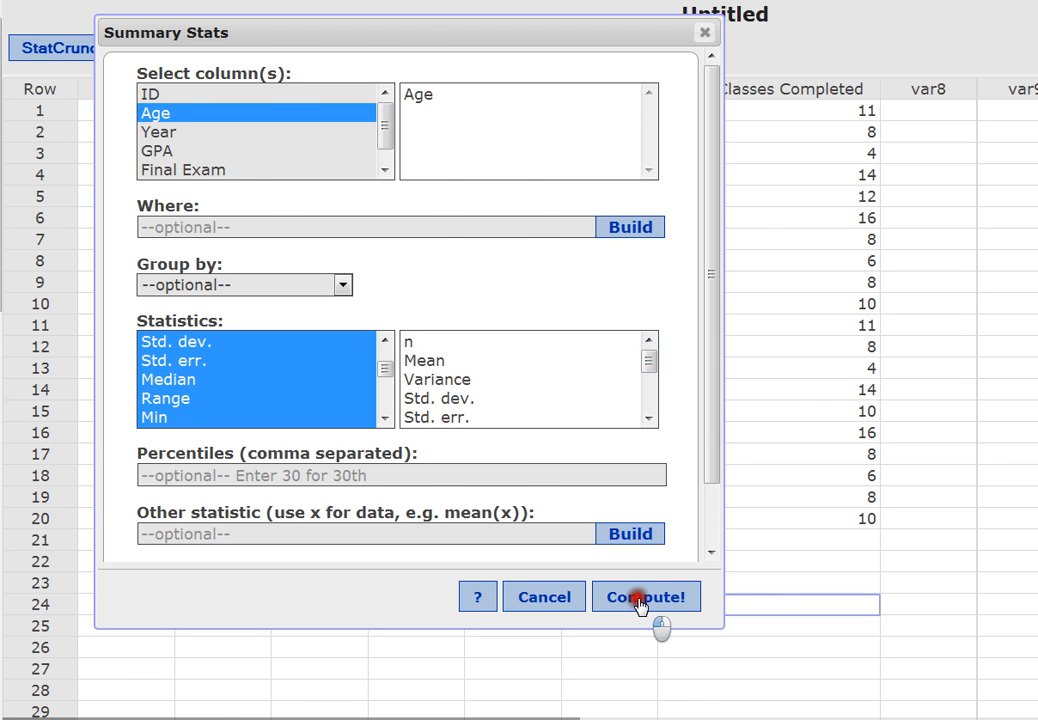
{"action": "left_click", "coordinate": [650, 603]}
Reposition the Age results window over the data table to review its statistics, and close it
{"action": "left_click_drag", "start_coordinate": [498, 580], "coordinate": [556, 173]}
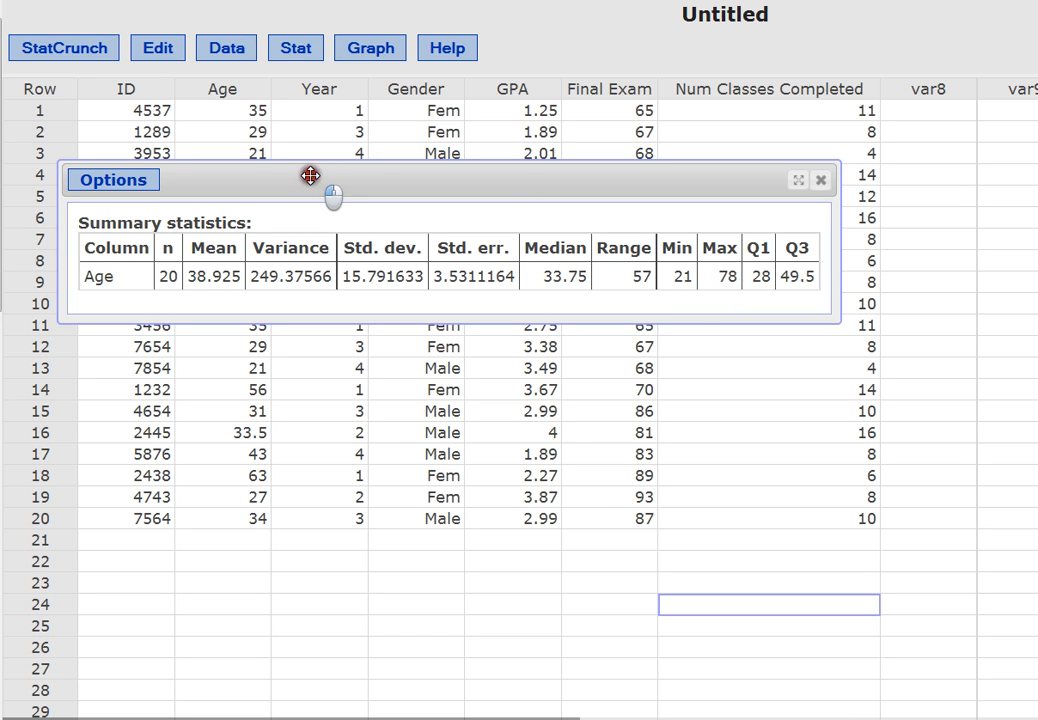
{"action": "left_click_drag", "start_coordinate": [308, 176], "coordinate": [600, 176]}
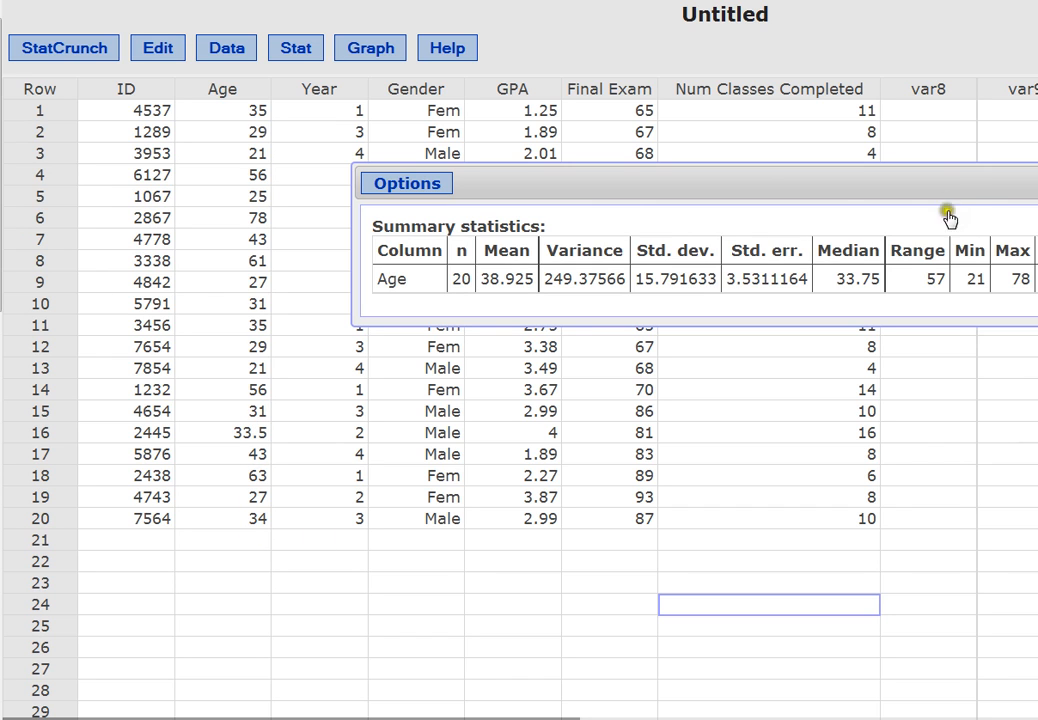
{"action": "left_click_drag", "start_coordinate": [957, 188], "coordinate": [685, 199]}
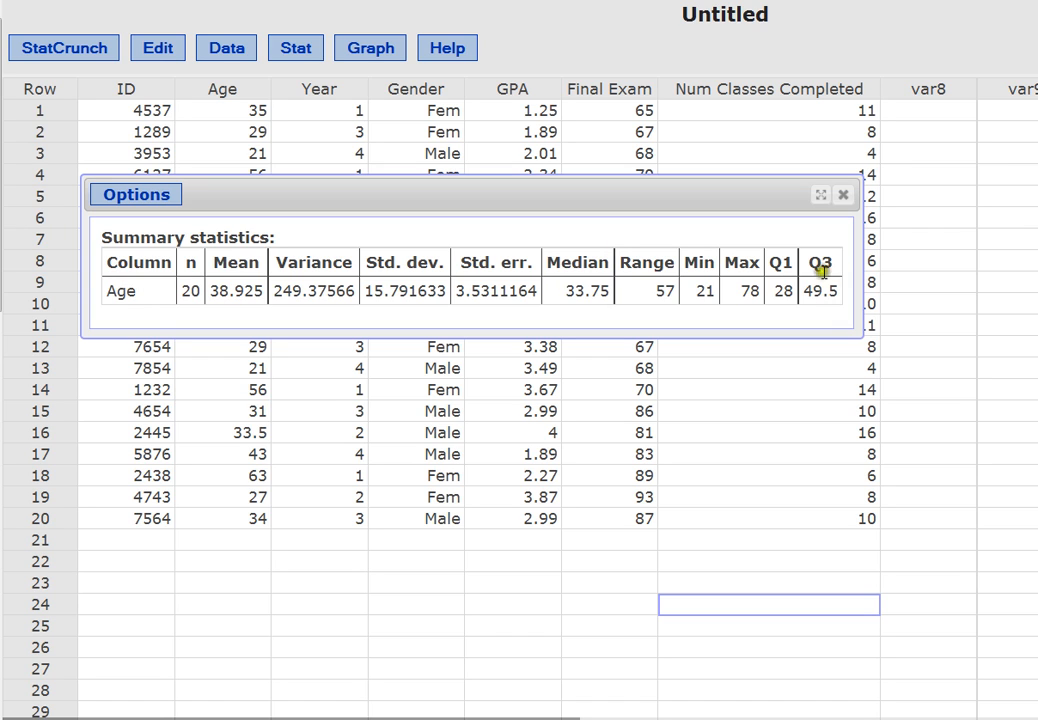
{"action": "left_click", "coordinate": [843, 197]}
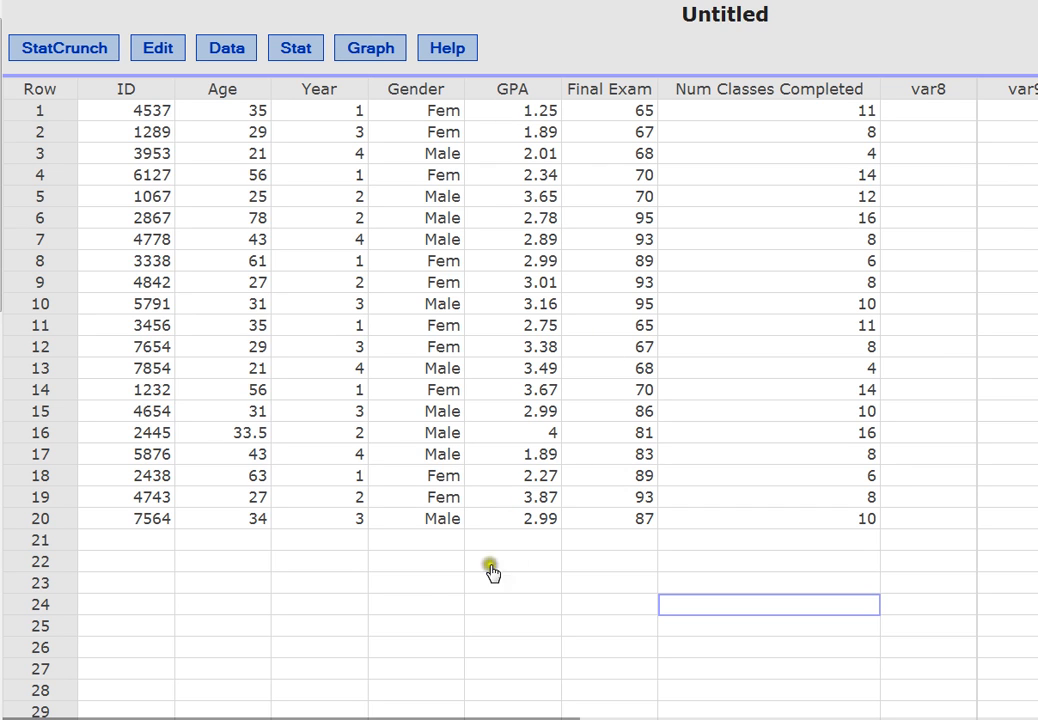
Set up new column summary statistics for Age, grouped by Gender
{"action": "left_click", "coordinate": [290, 52]}
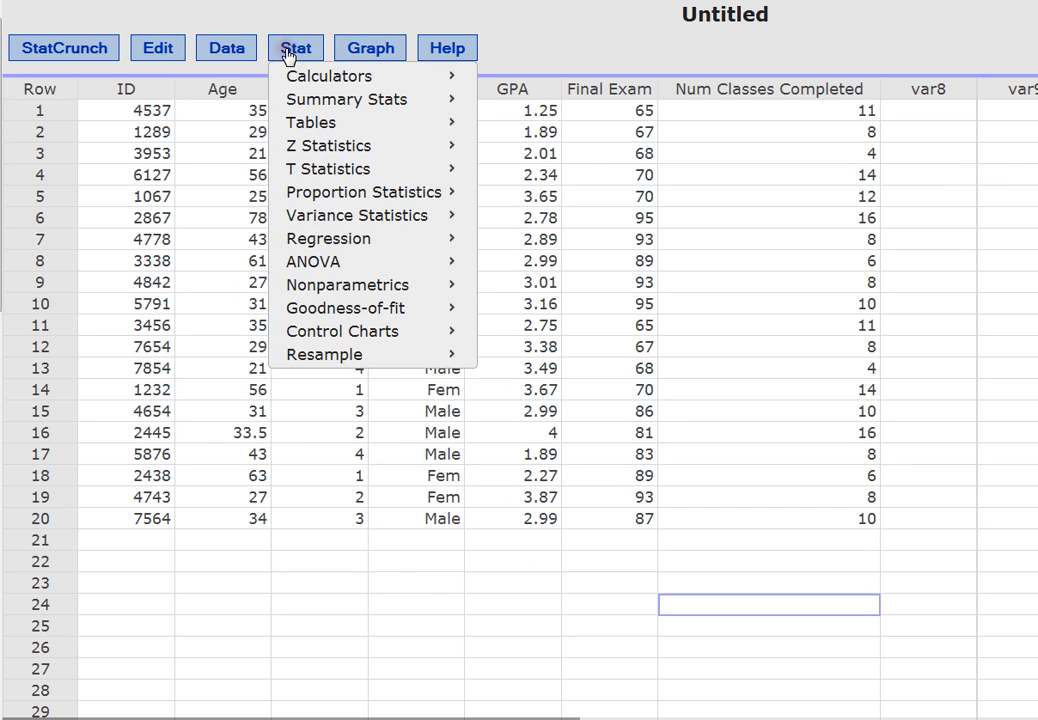
{"action": "mouse_move", "coordinate": [430, 102]}
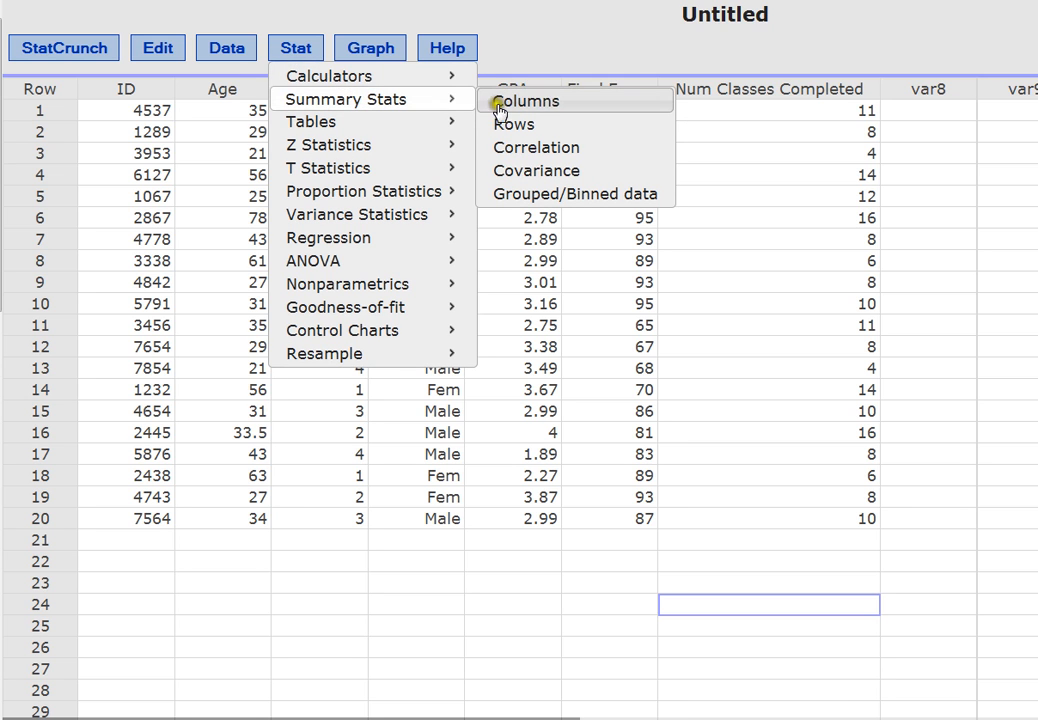
{"action": "left_click", "coordinate": [596, 102]}
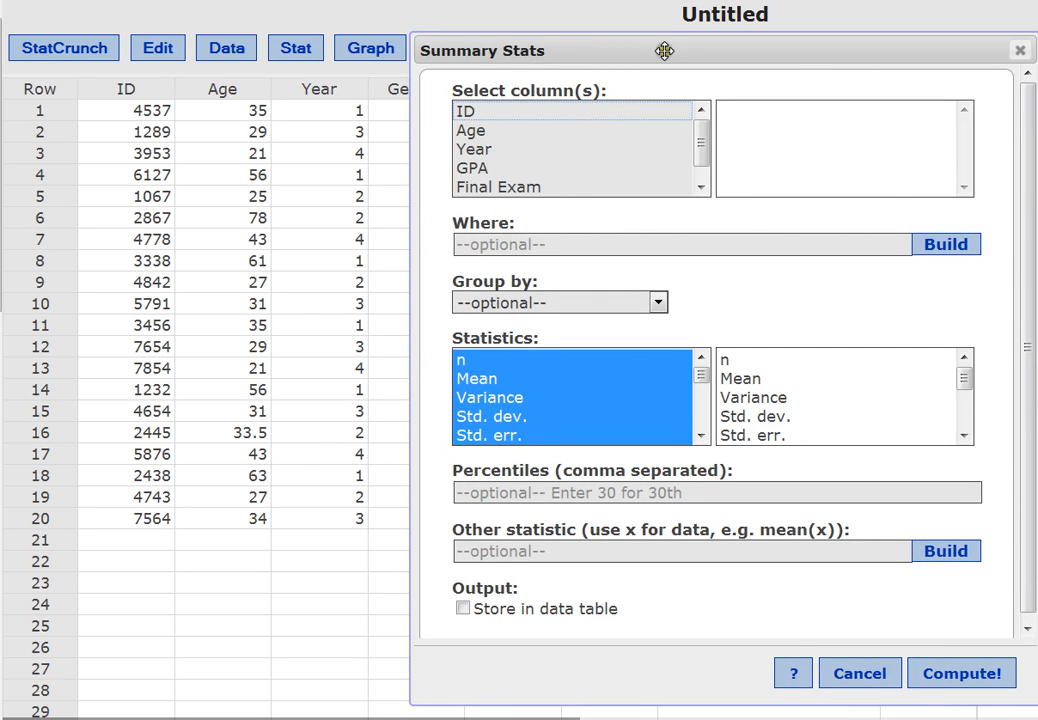
{"action": "left_click_drag", "start_coordinate": [598, 46], "coordinate": [316, 32]}
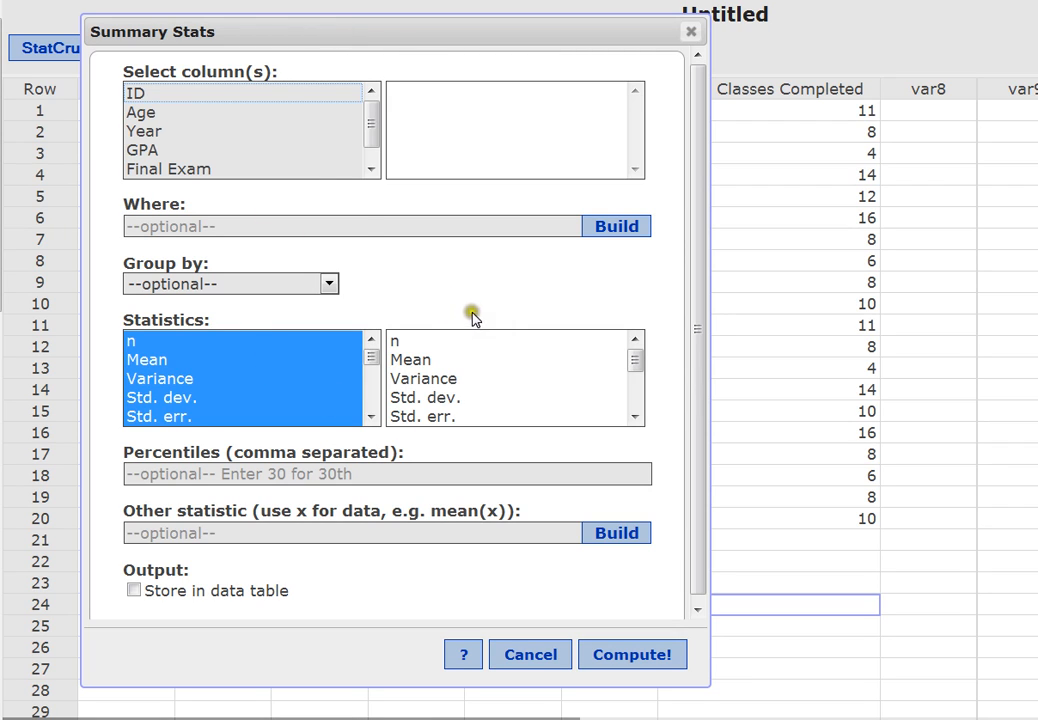
{"action": "left_click", "coordinate": [140, 113]}
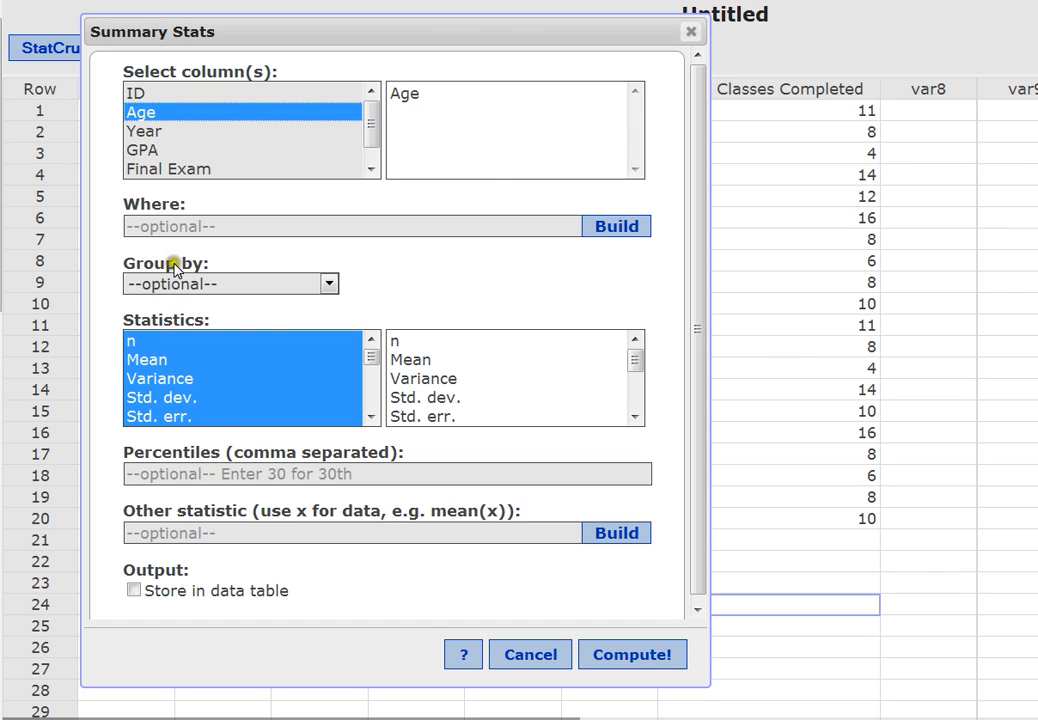
{"action": "left_click", "coordinate": [329, 284]}
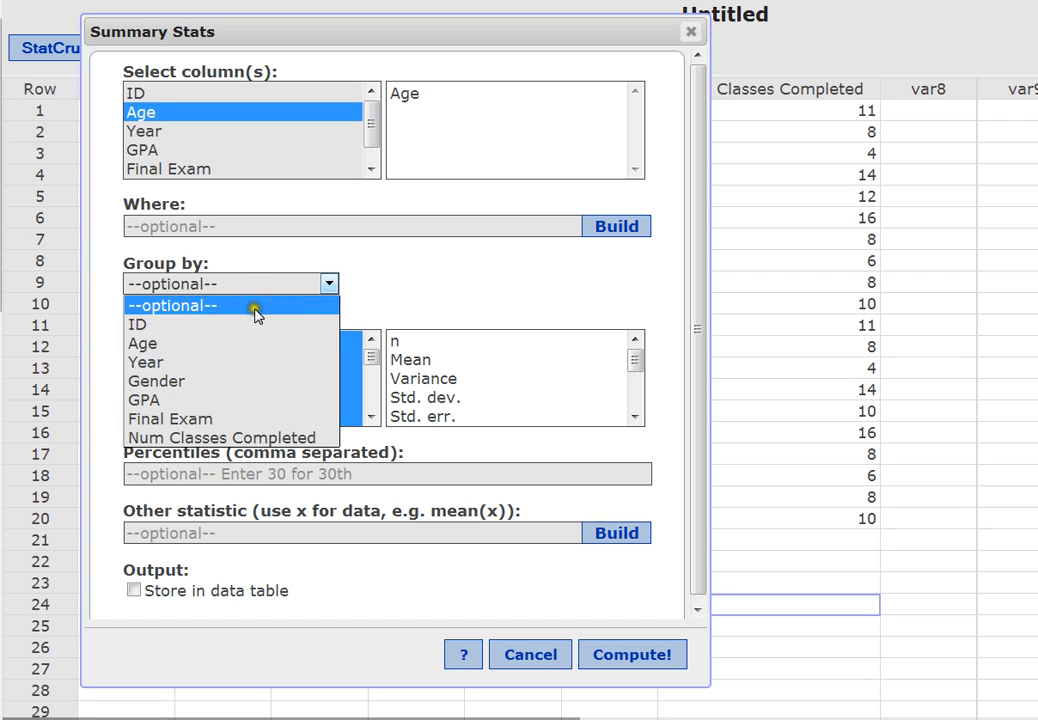
{"action": "left_click", "coordinate": [210, 379]}
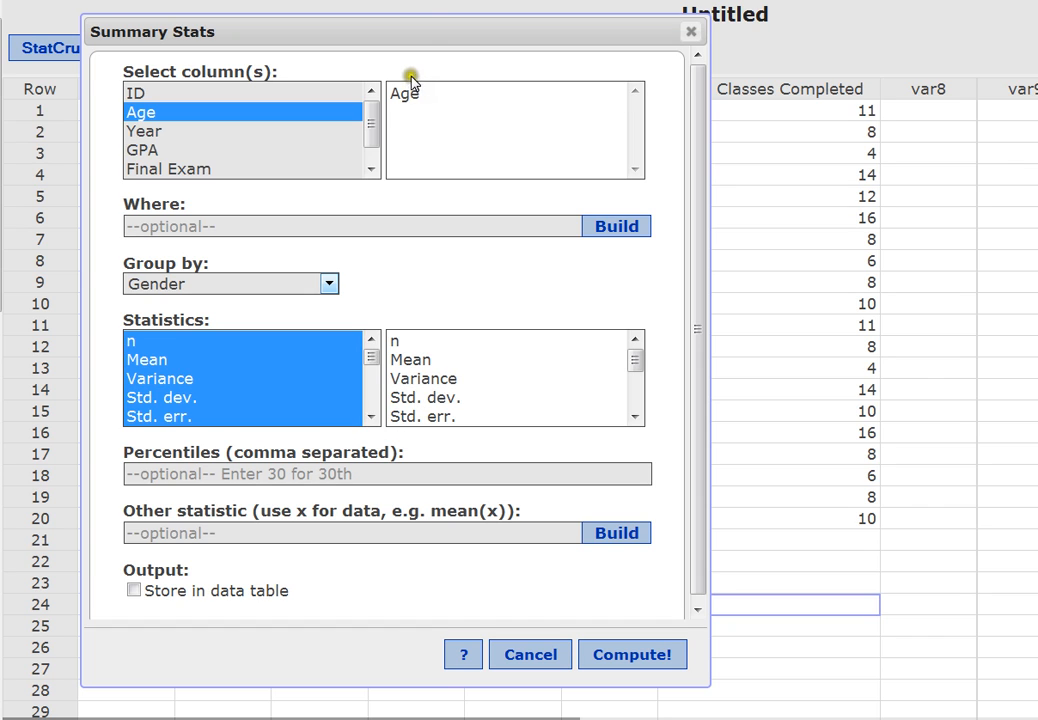
Compute the Age statistics by Gender, review the results over the data table, and close them
{"action": "left_click", "coordinate": [176, 285]}
{"action": "left_click_drag", "start_coordinate": [372, 688], "coordinate": [375, 637]}
{"action": "left_click", "coordinate": [654, 608]}
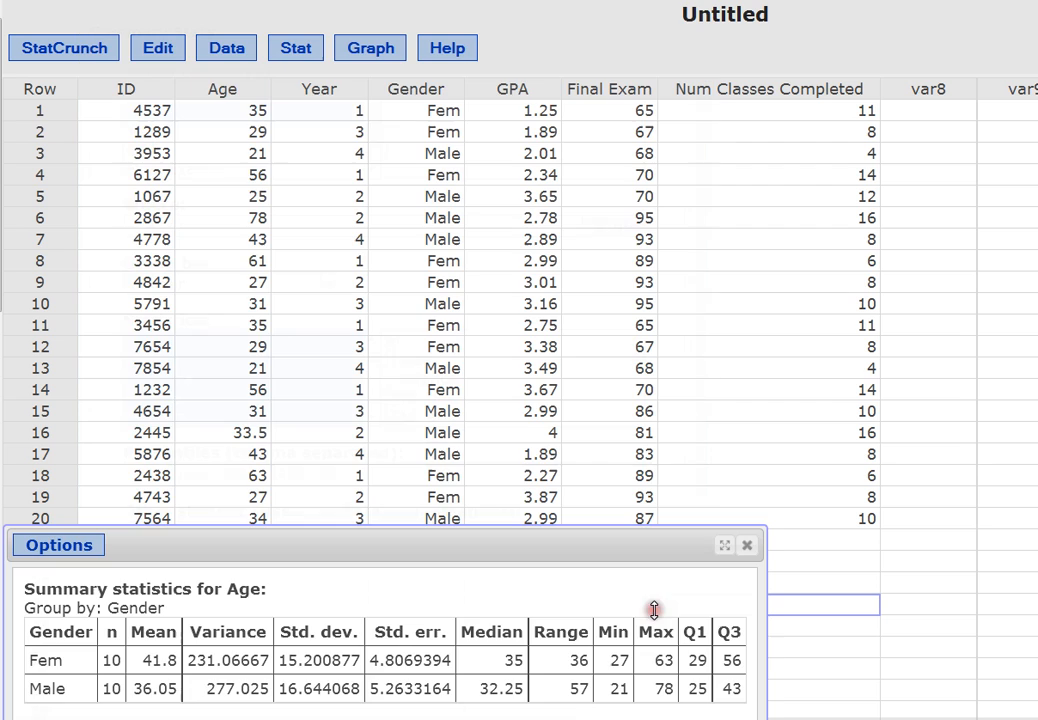
{"action": "left_click_drag", "start_coordinate": [526, 484], "coordinate": [561, 159]}
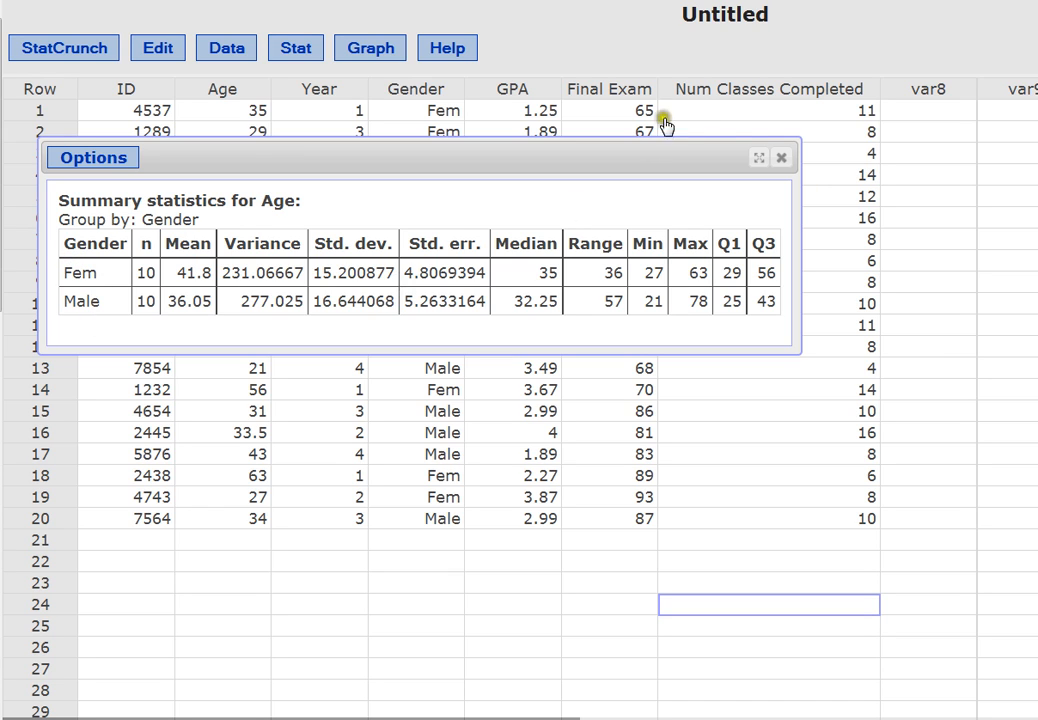
{"action": "left_click", "coordinate": [782, 159]}
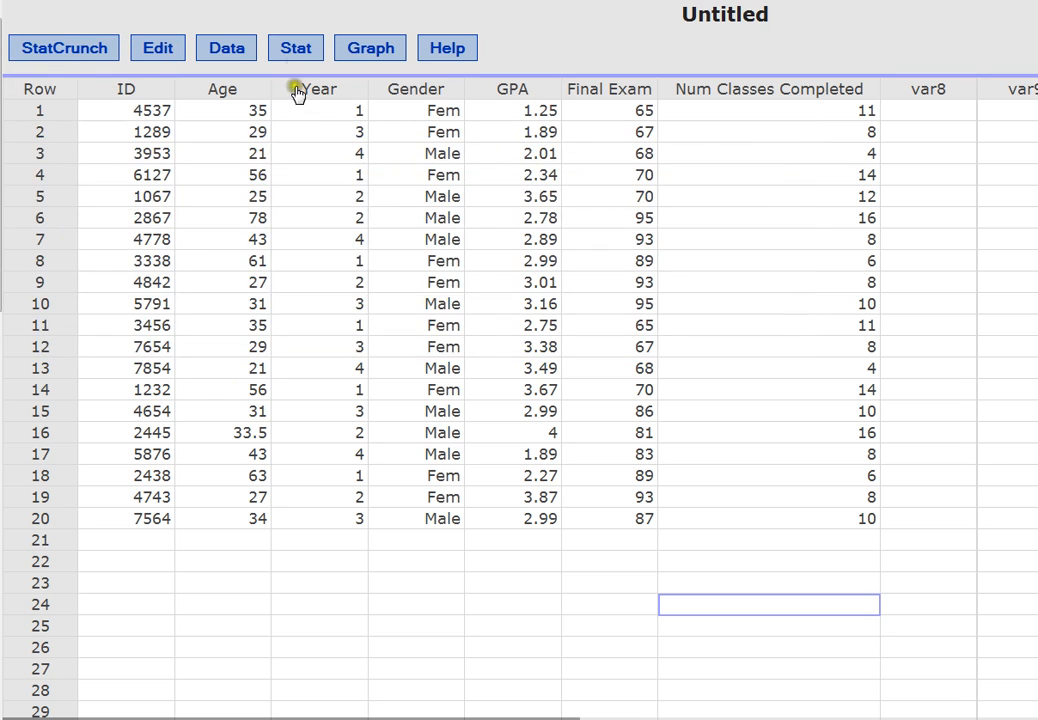
Start another column summary of Age with Gender as the grouping column
{"action": "left_click", "coordinate": [298, 50]}
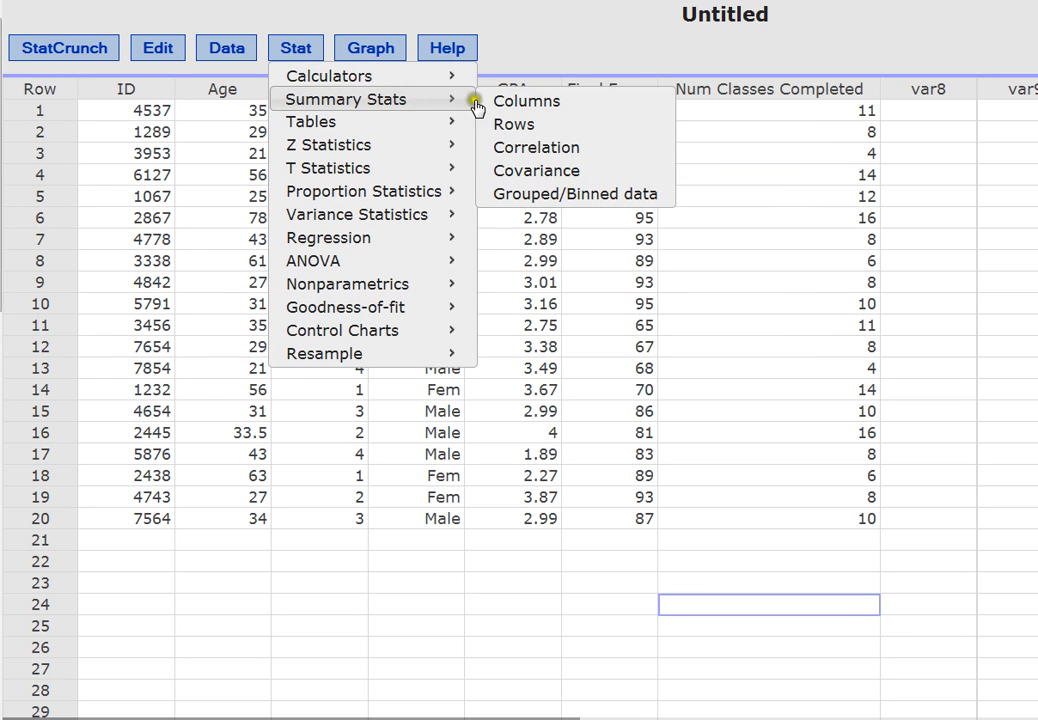
{"action": "left_click", "coordinate": [497, 99]}
{"action": "left_click_drag", "start_coordinate": [646, 38], "coordinate": [331, 37]}
{"action": "left_click", "coordinate": [142, 120]}
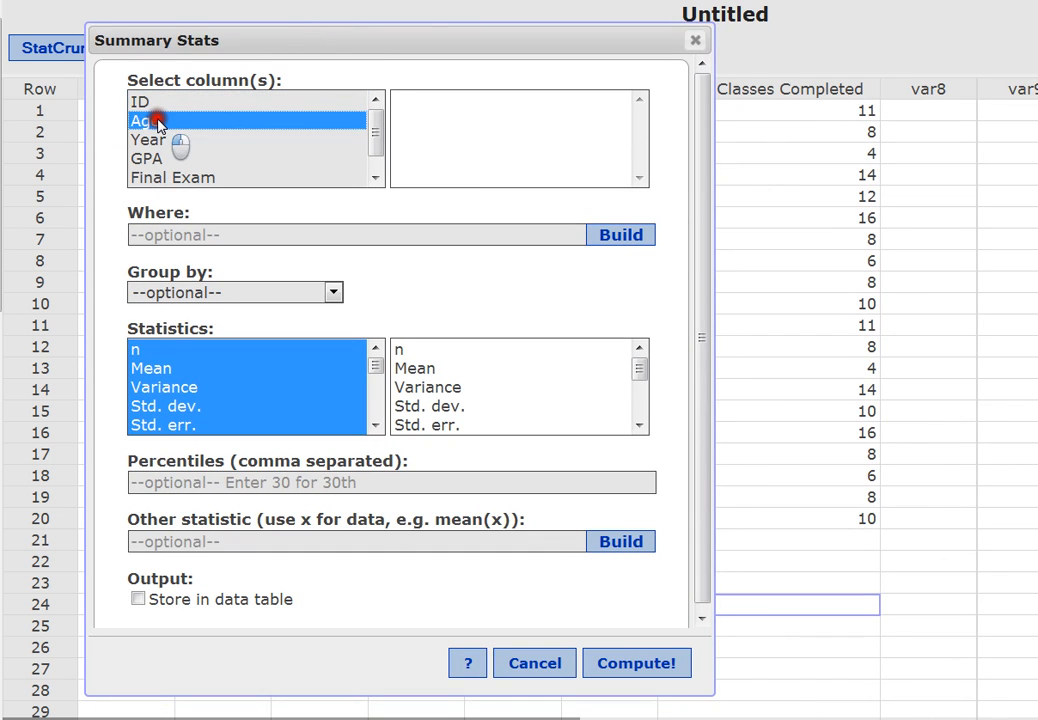
{"action": "left_click", "coordinate": [335, 290]}
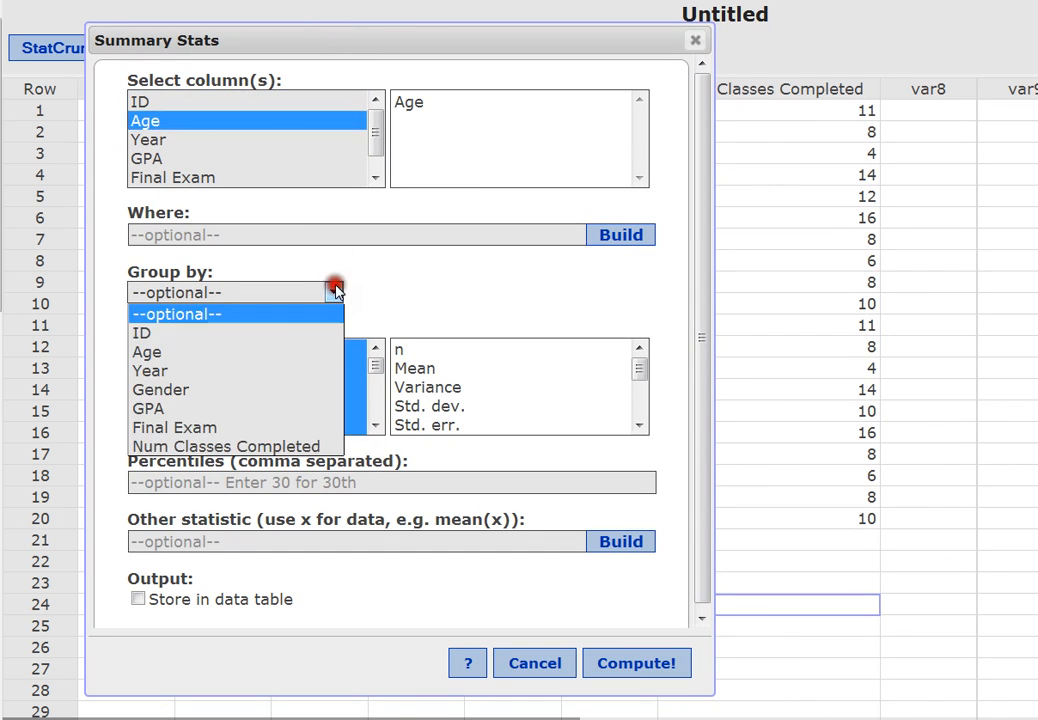
{"action": "left_click", "coordinate": [258, 389]}
Build the Where expression GPA > 2.56 for the summary statistics and accept it
{"action": "left_click", "coordinate": [191, 254]}
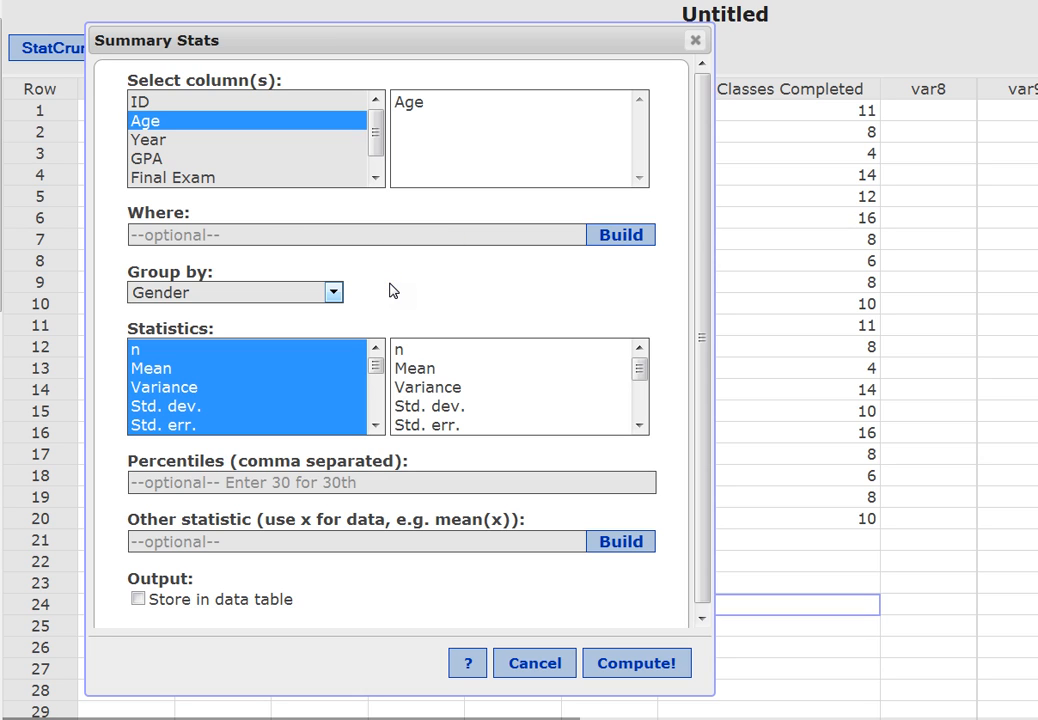
{"action": "left_click", "coordinate": [189, 236]}
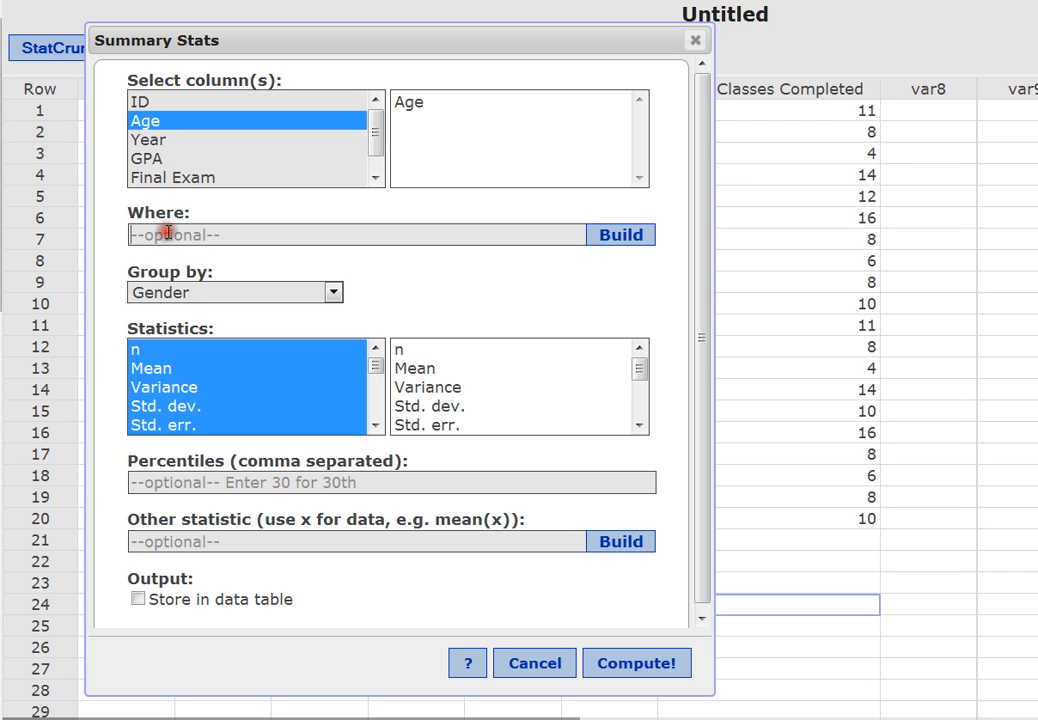
{"action": "left_click", "coordinate": [622, 248]}
{"action": "left_click_drag", "start_coordinate": [711, 176], "coordinate": [435, 97]}
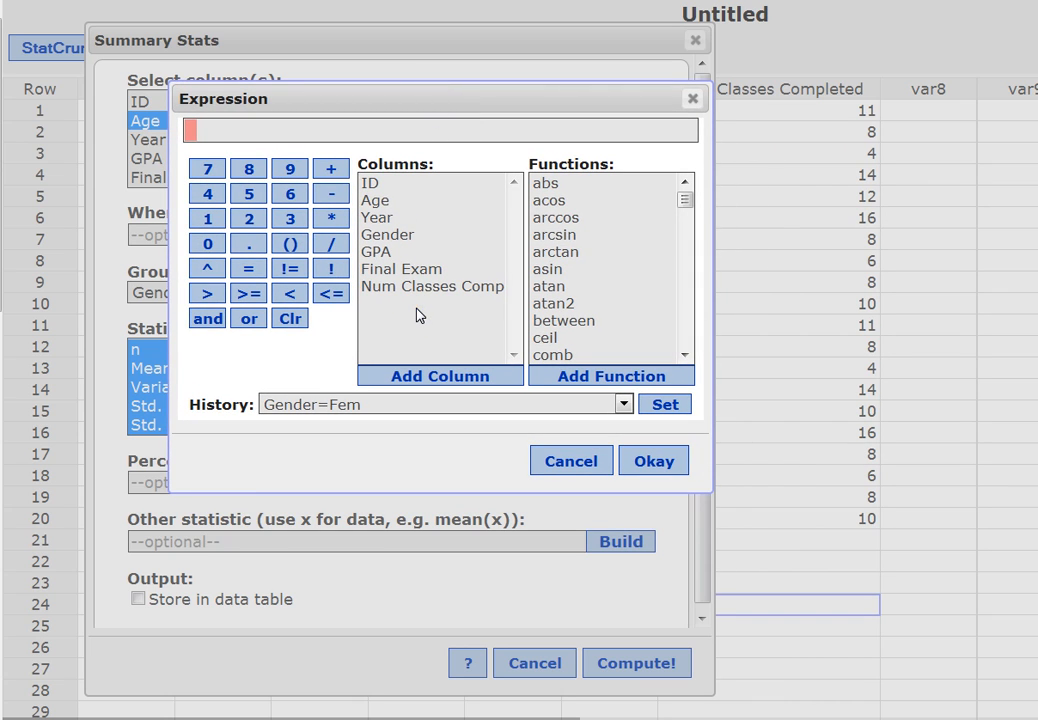
{"action": "left_click", "coordinate": [386, 259]}
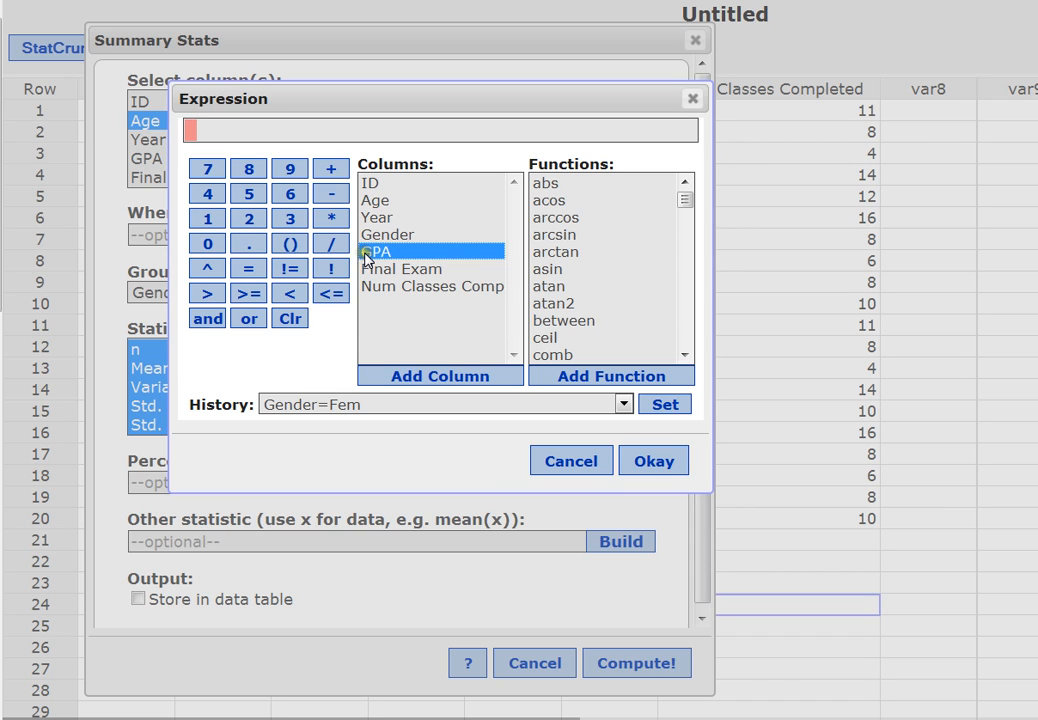
{"action": "left_click", "coordinate": [446, 378]}
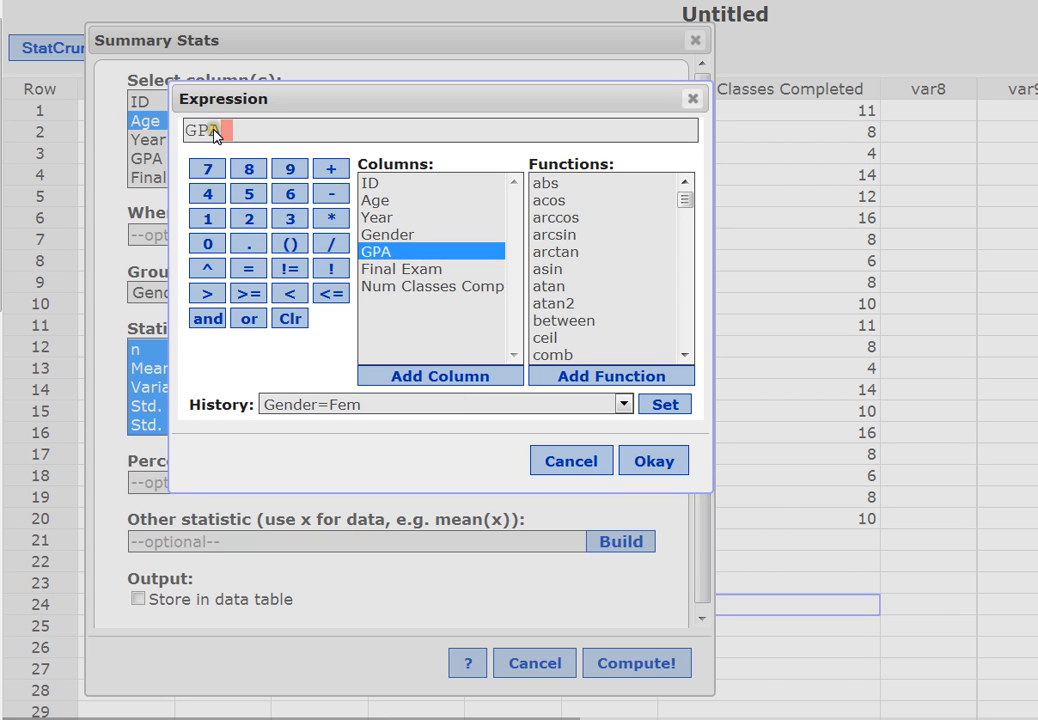
{"action": "left_click", "coordinate": [208, 294]}
{"action": "left_click", "coordinate": [247, 219]}
{"action": "left_click", "coordinate": [247, 243]}
{"action": "left_click", "coordinate": [248, 196]}
{"action": "left_click", "coordinate": [288, 196]}
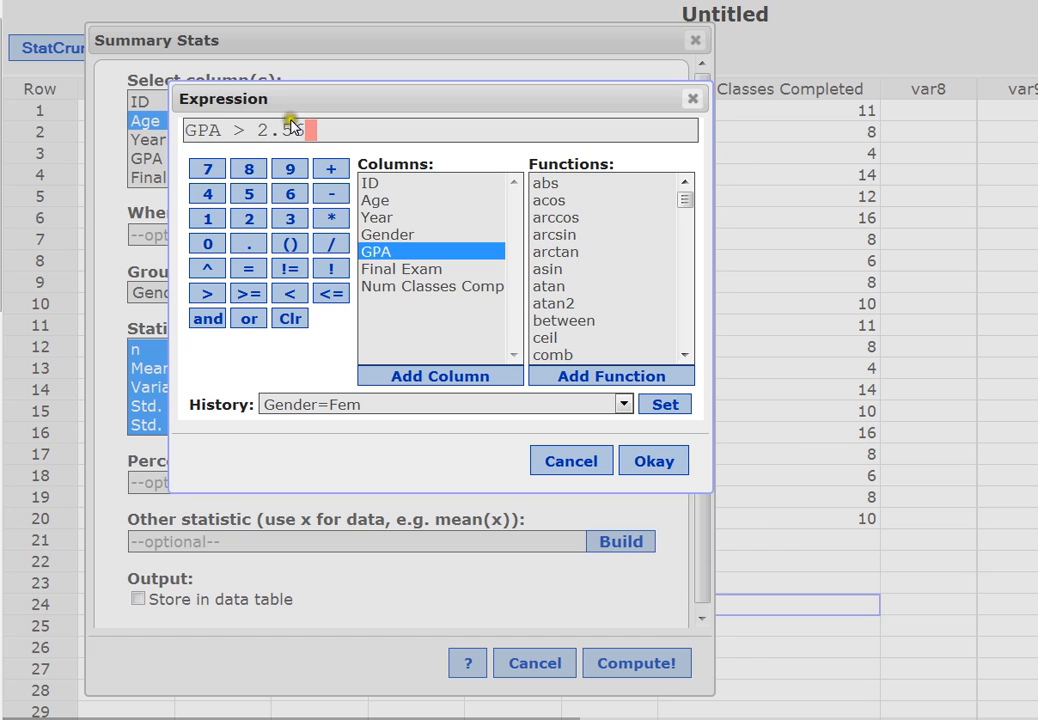
{"action": "left_click", "coordinate": [654, 461]}
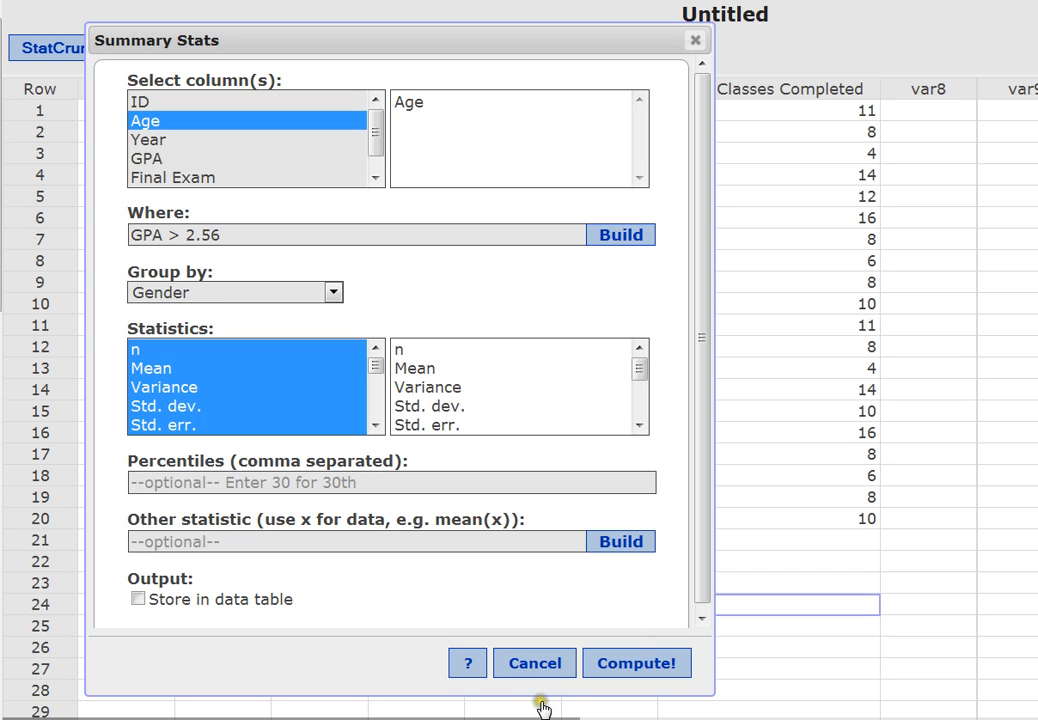
Compute the filtered Age statistics by Gender, and move the results window over the data table and enlarge it slightly
{"action": "left_click_drag", "start_coordinate": [537, 698], "coordinate": [502, 588]}
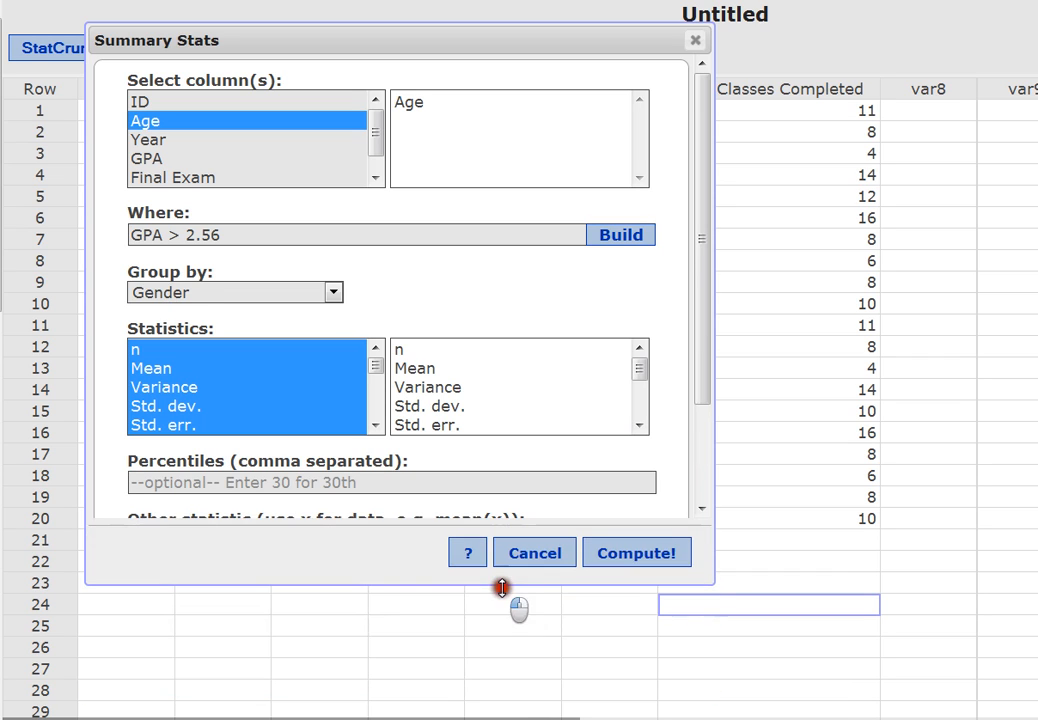
{"action": "left_click", "coordinate": [650, 555]}
{"action": "left_click_drag", "start_coordinate": [581, 531], "coordinate": [617, 140]}
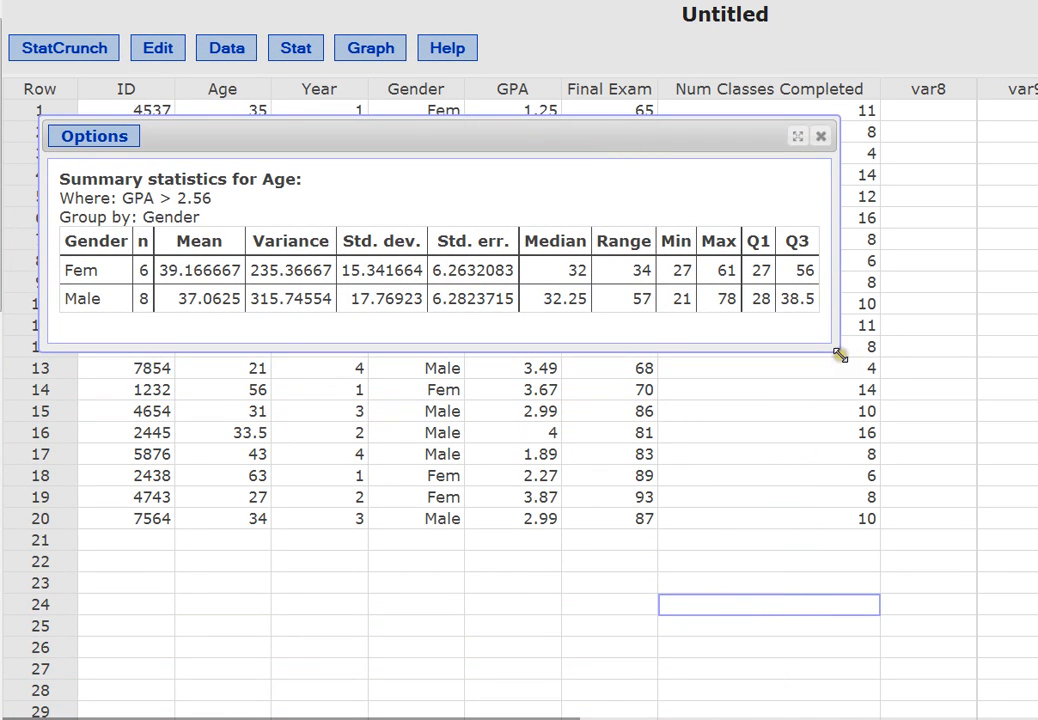
{"action": "left_click_drag", "start_coordinate": [838, 348], "coordinate": [862, 389]}
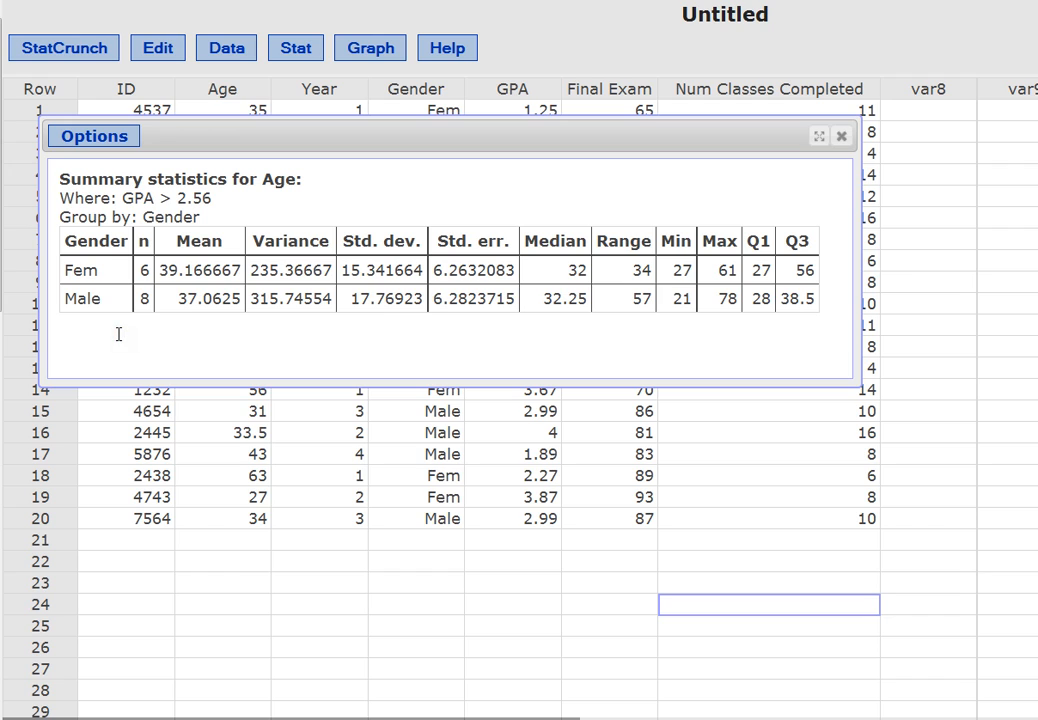
Close the filtered Age results and start a new column summary with Final Exam as the selected column
{"action": "left_click", "coordinate": [841, 139]}
{"action": "left_click", "coordinate": [296, 48]}
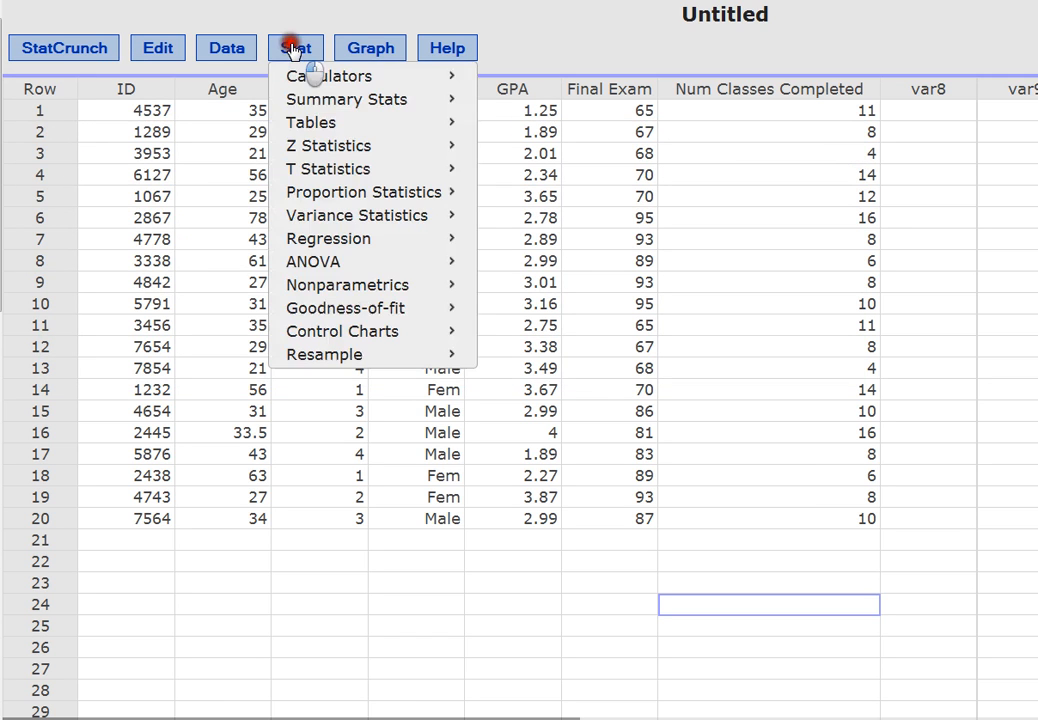
{"action": "mouse_move", "coordinate": [390, 101]}
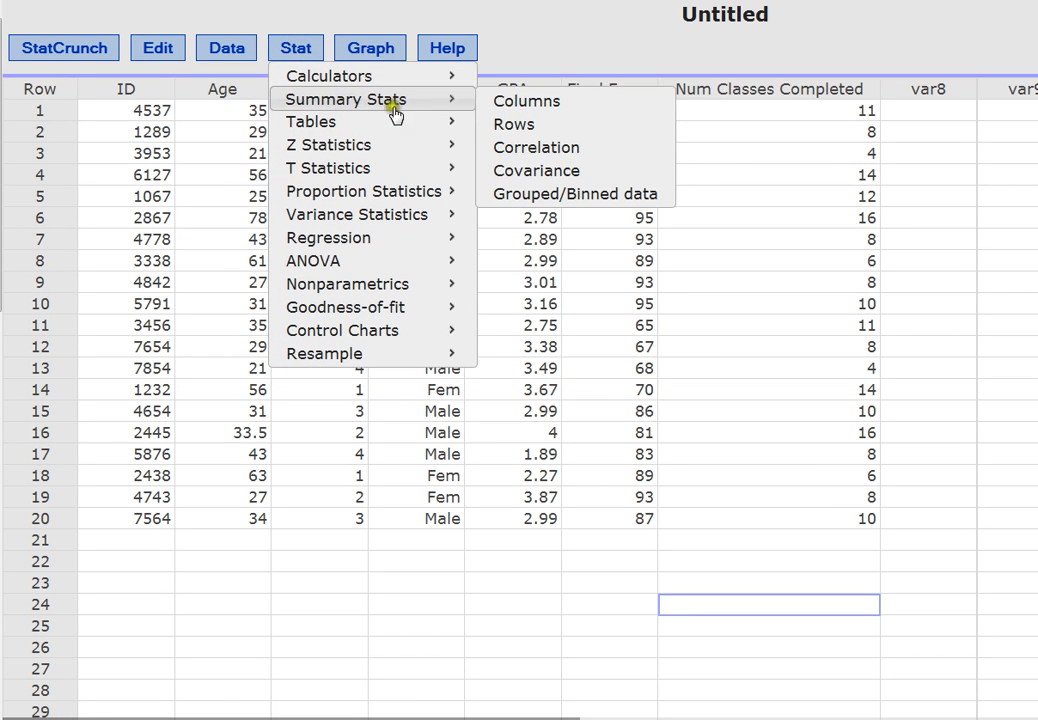
{"action": "left_click", "coordinate": [519, 102]}
{"action": "left_click_drag", "start_coordinate": [639, 60], "coordinate": [326, 28]}
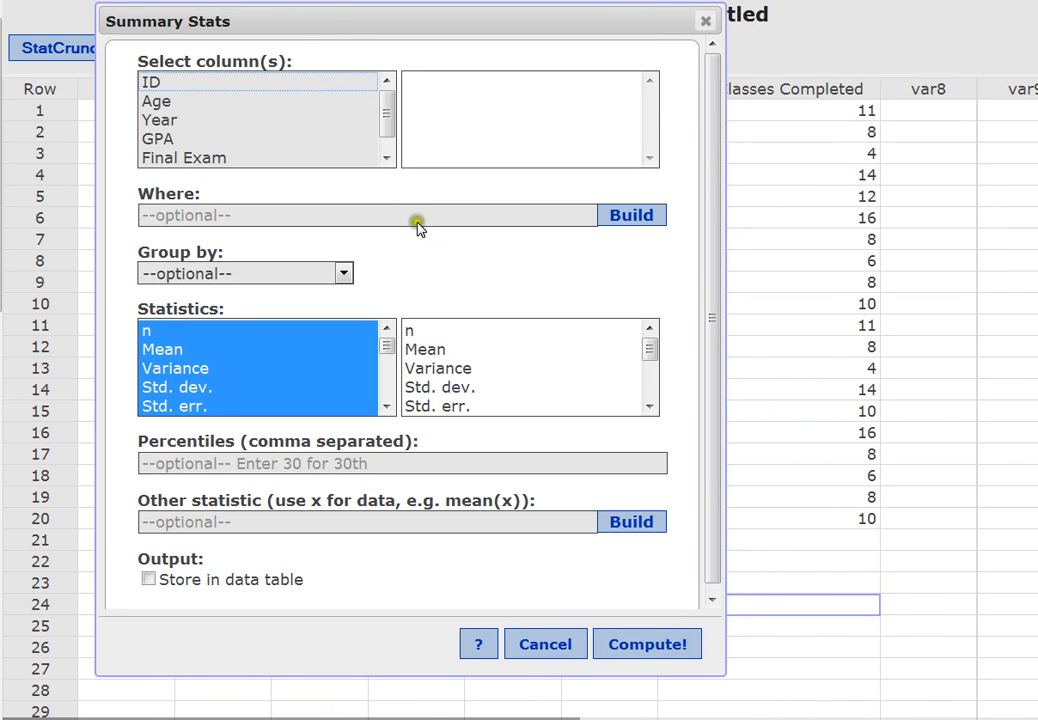
{"action": "double_click", "coordinate": [192, 157]}
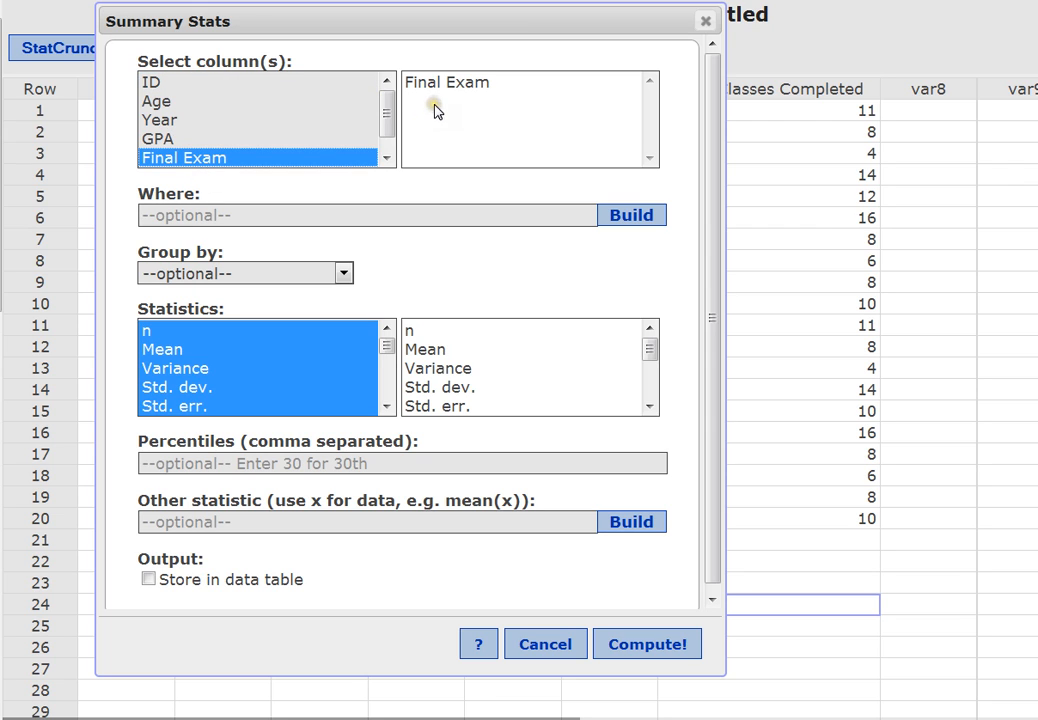
Try to compute the Final Exam statistics with the Where condition gender = female
{"action": "left_click", "coordinate": [233, 213]}
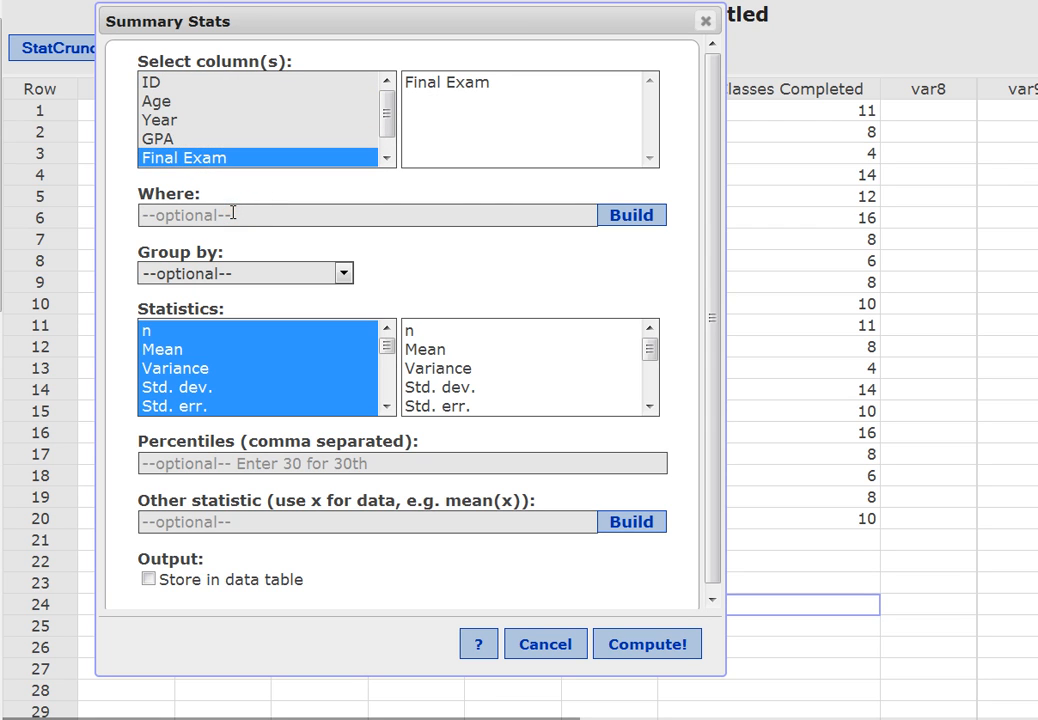
{"action": "type", "text": "gender = female"}
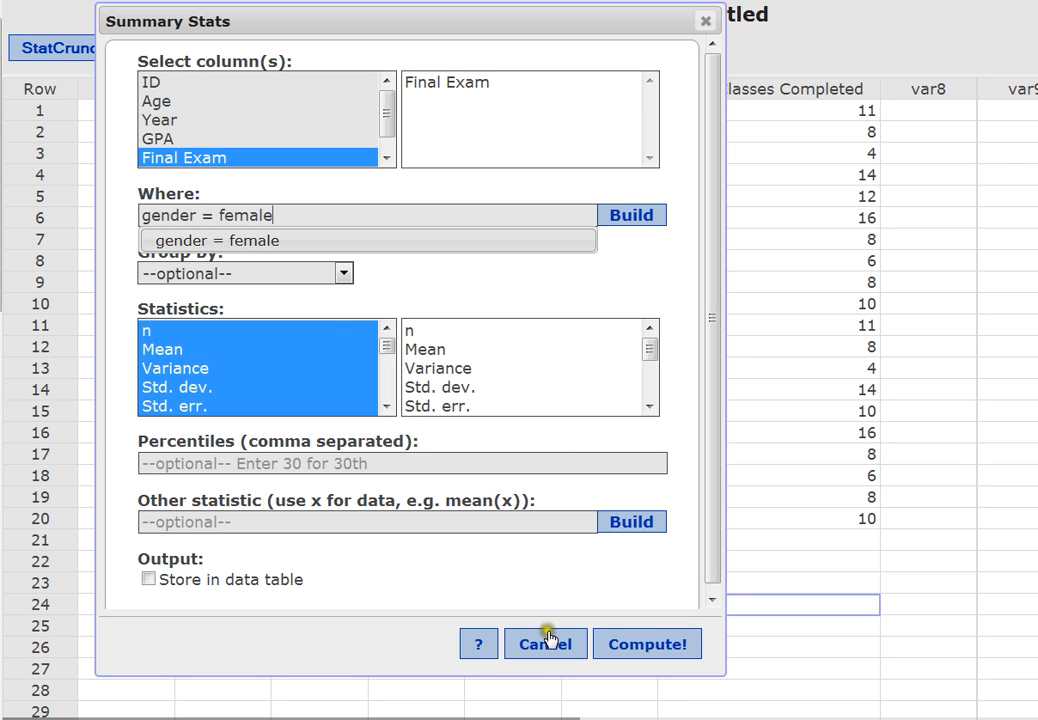
{"action": "left_click", "coordinate": [632, 644]}
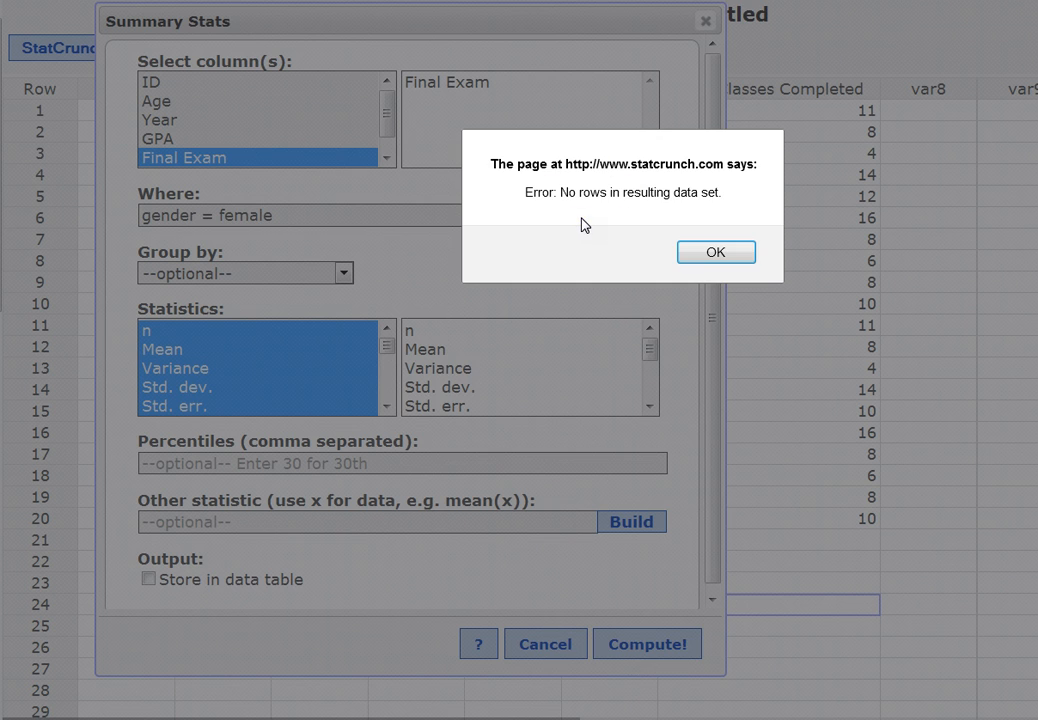
{"action": "left_click", "coordinate": [714, 252]}
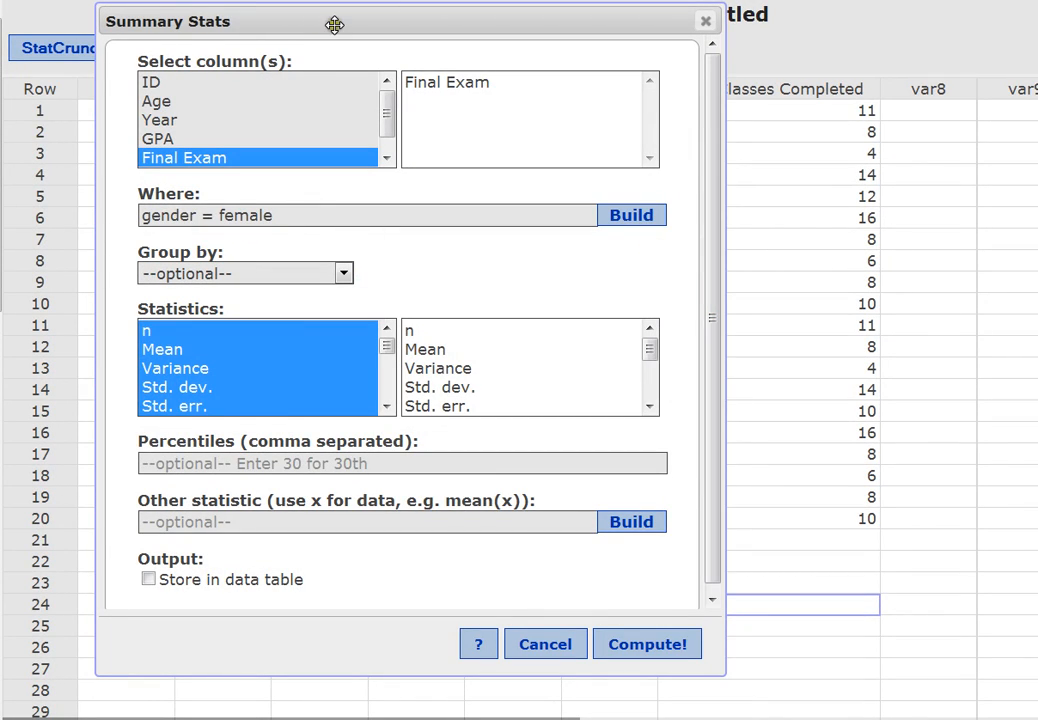
Uncover the Gender column in the data table and replace the Where condition with Gender=Fem
{"action": "left_click_drag", "start_coordinate": [333, 22], "coordinate": [840, 22]}
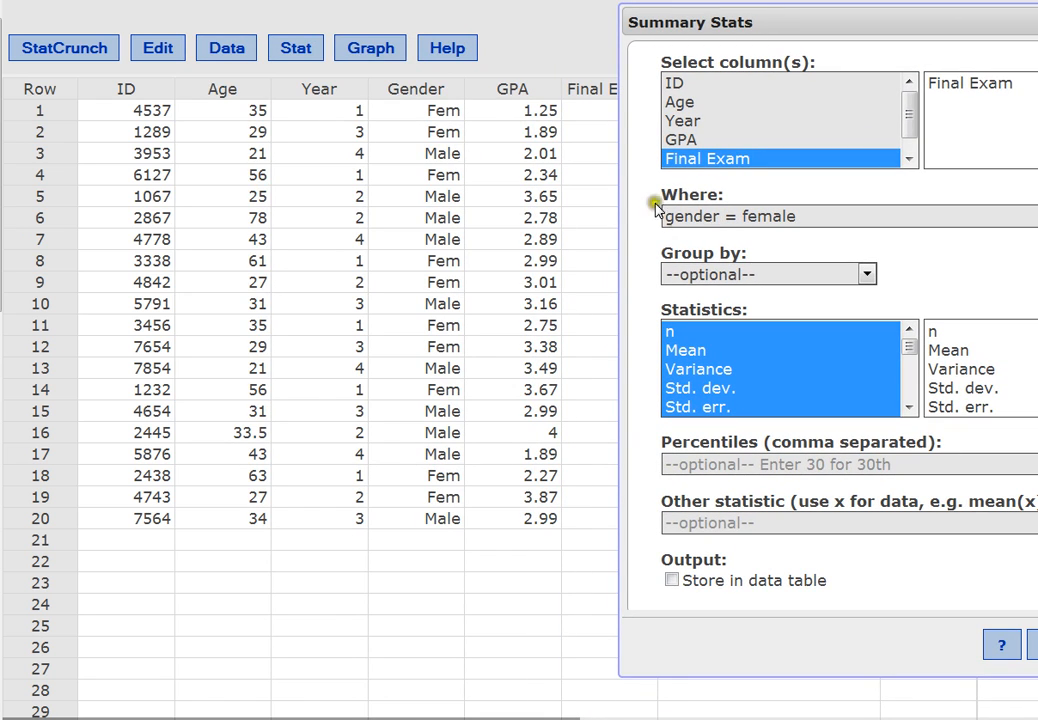
{"action": "left_click_drag", "start_coordinate": [758, 30], "coordinate": [616, 32]}
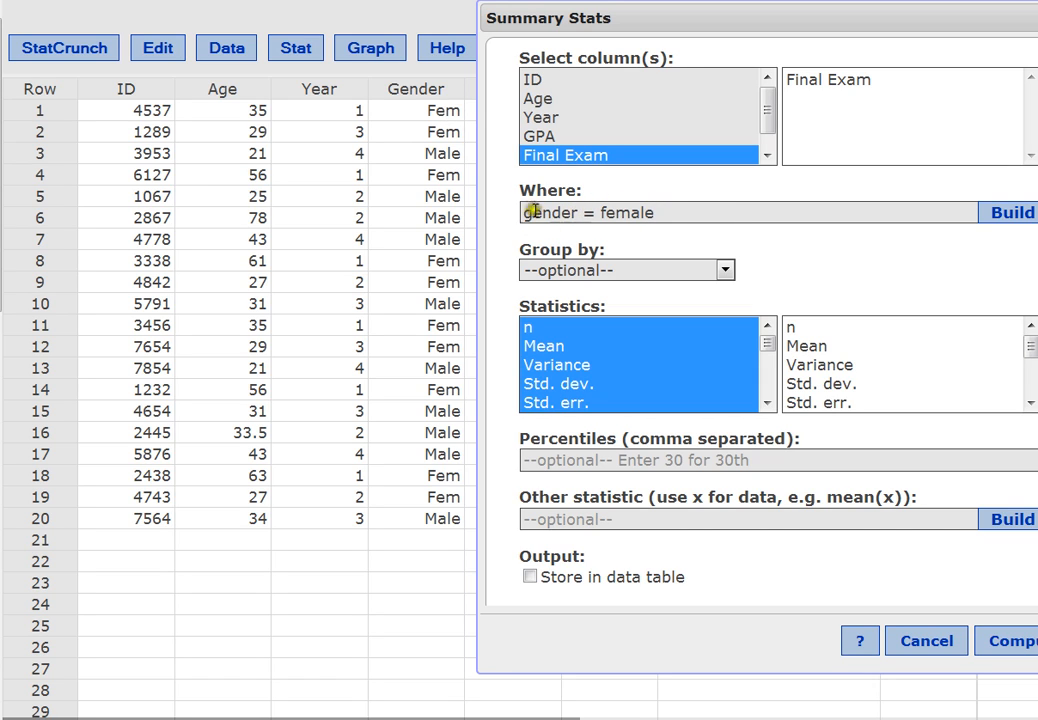
{"action": "left_click_drag", "start_coordinate": [658, 213], "coordinate": [520, 197]}
{"action": "key", "text": "BackSpace"}
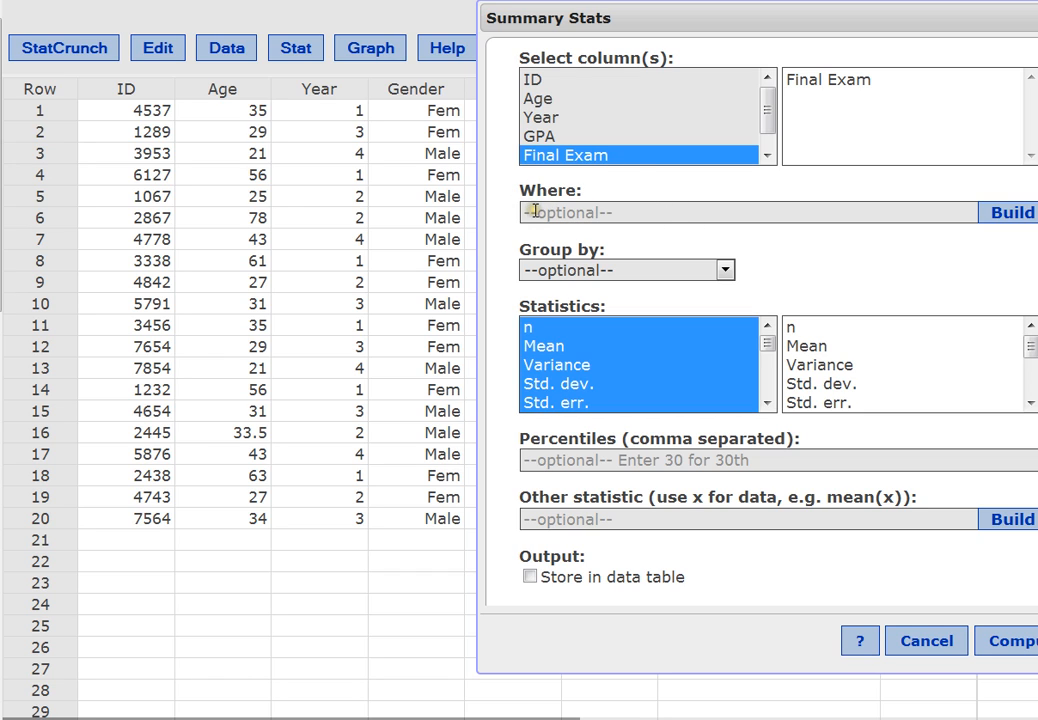
{"action": "type", "text": "Gend"}
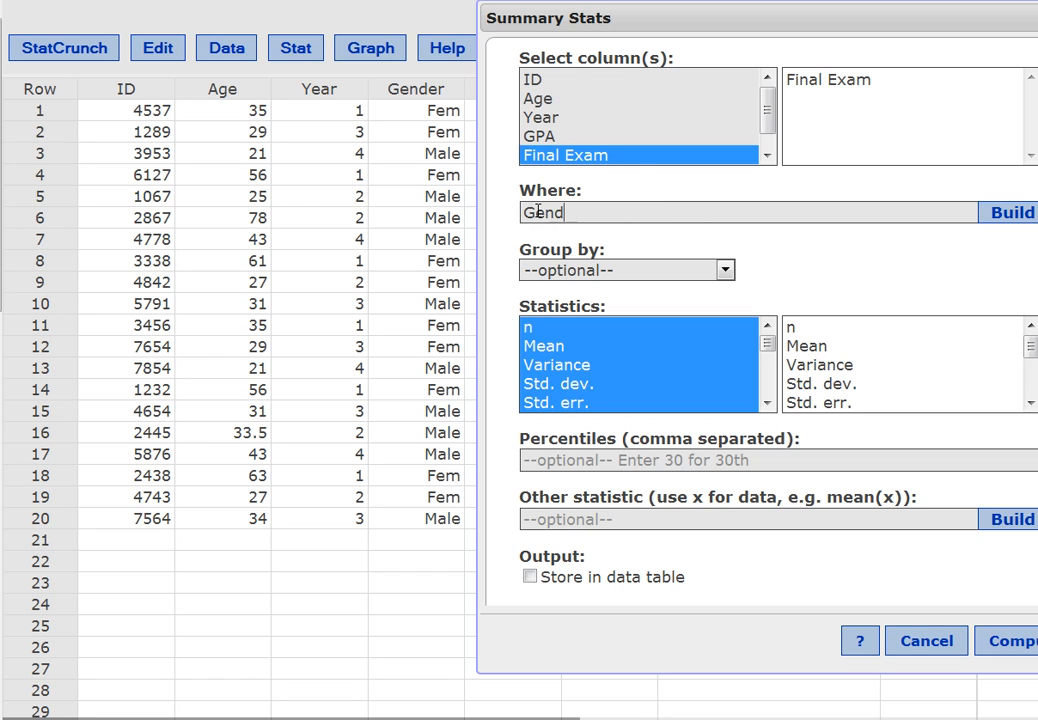
{"action": "type", "text": "er="}
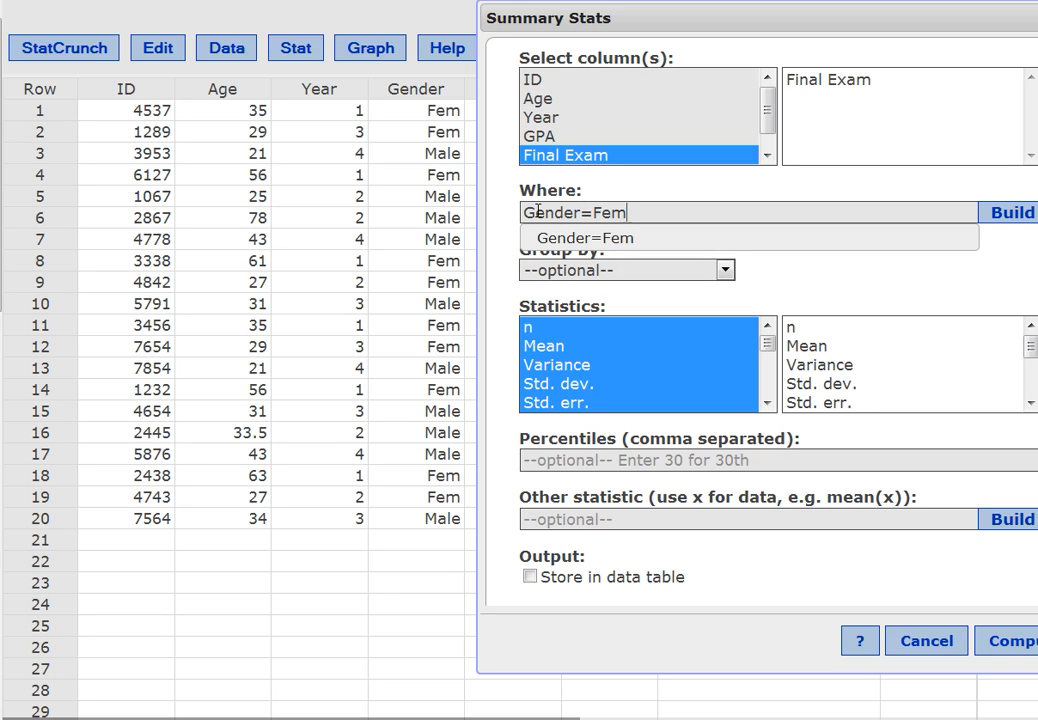
{"action": "type", "text": "Fem"}
{"action": "left_click", "coordinate": [617, 240]}
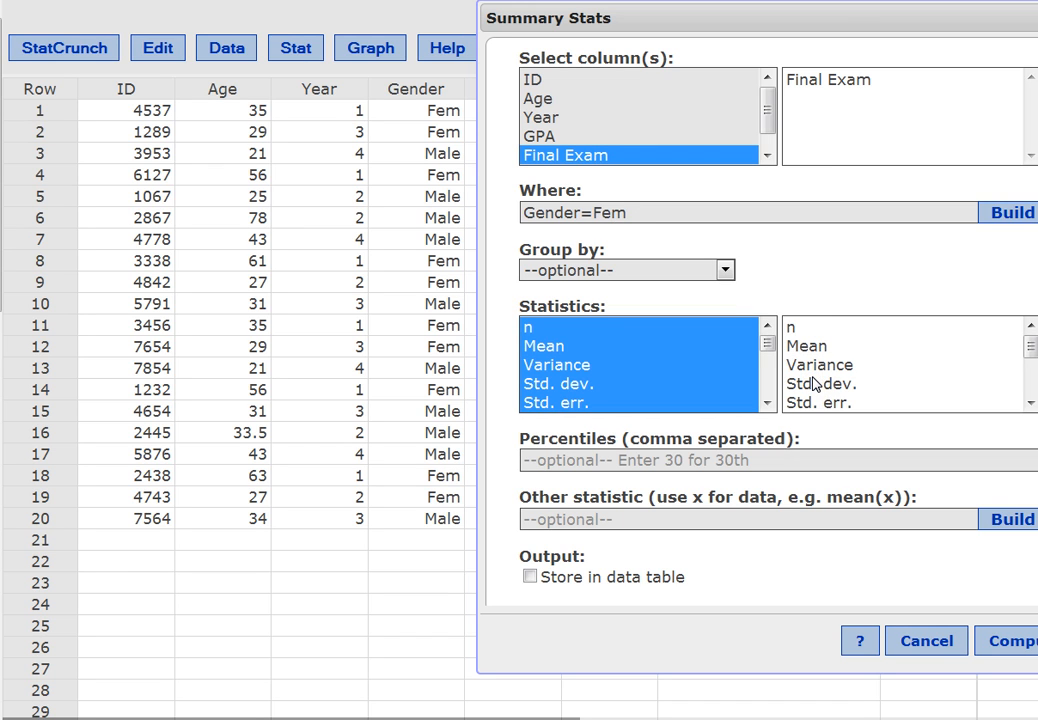
Compute the Final Exam statistics for Gender=Fem, review the results over the data table, and close them
{"action": "left_click_drag", "start_coordinate": [774, 14], "coordinate": [563, 51]}
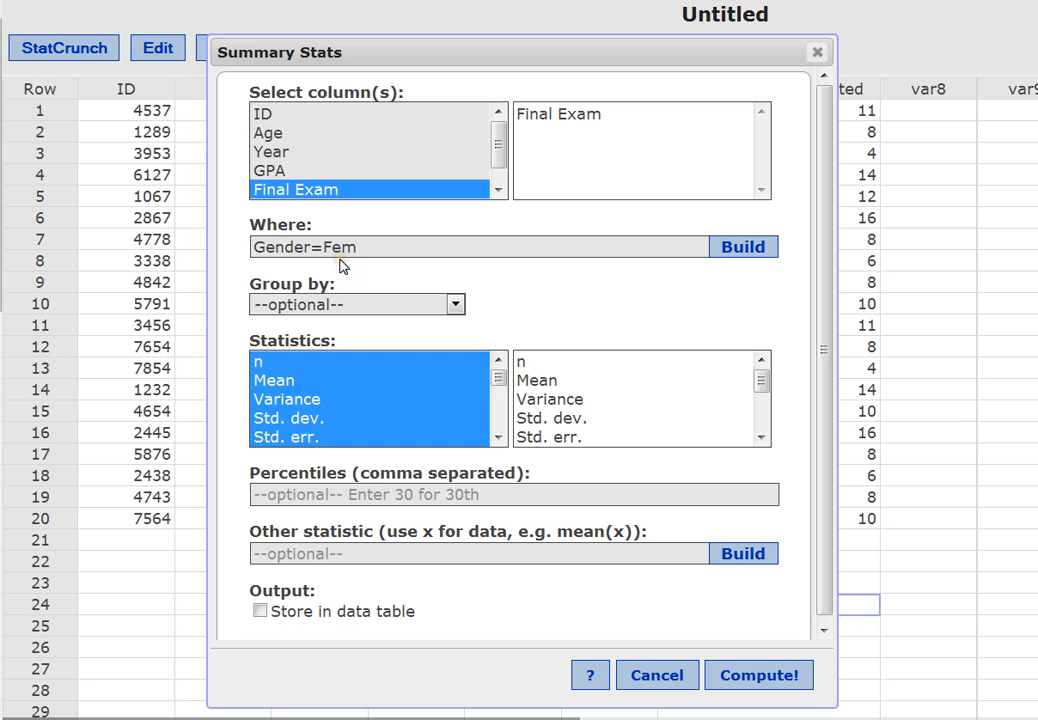
{"action": "left_click", "coordinate": [757, 678]}
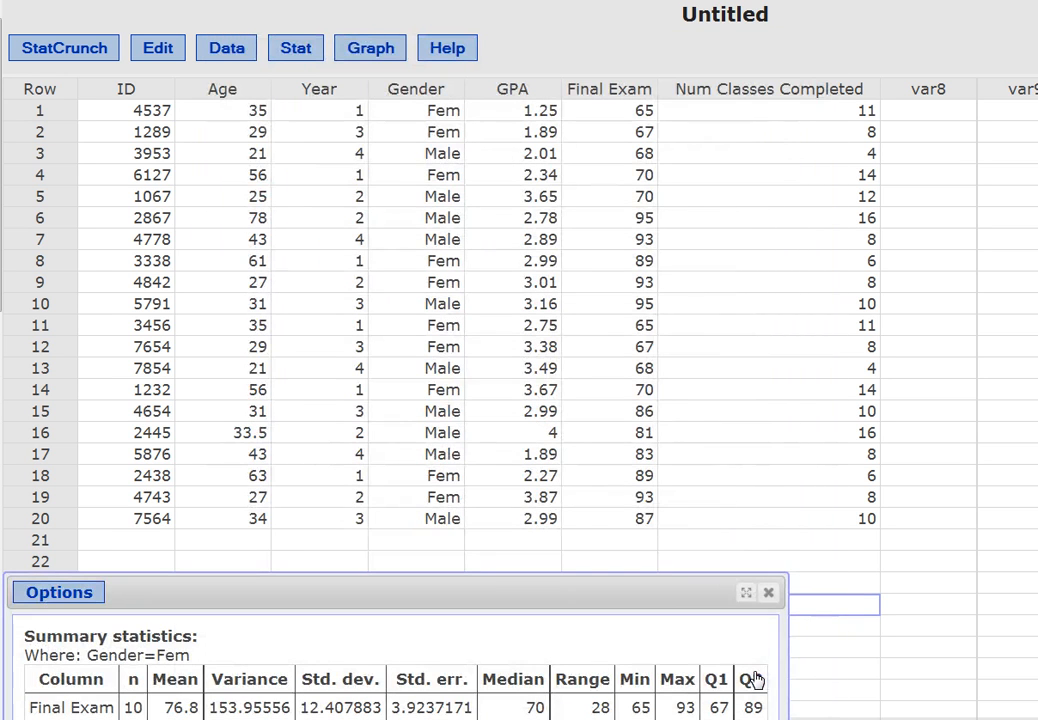
{"action": "left_click_drag", "start_coordinate": [563, 593], "coordinate": [633, 192]}
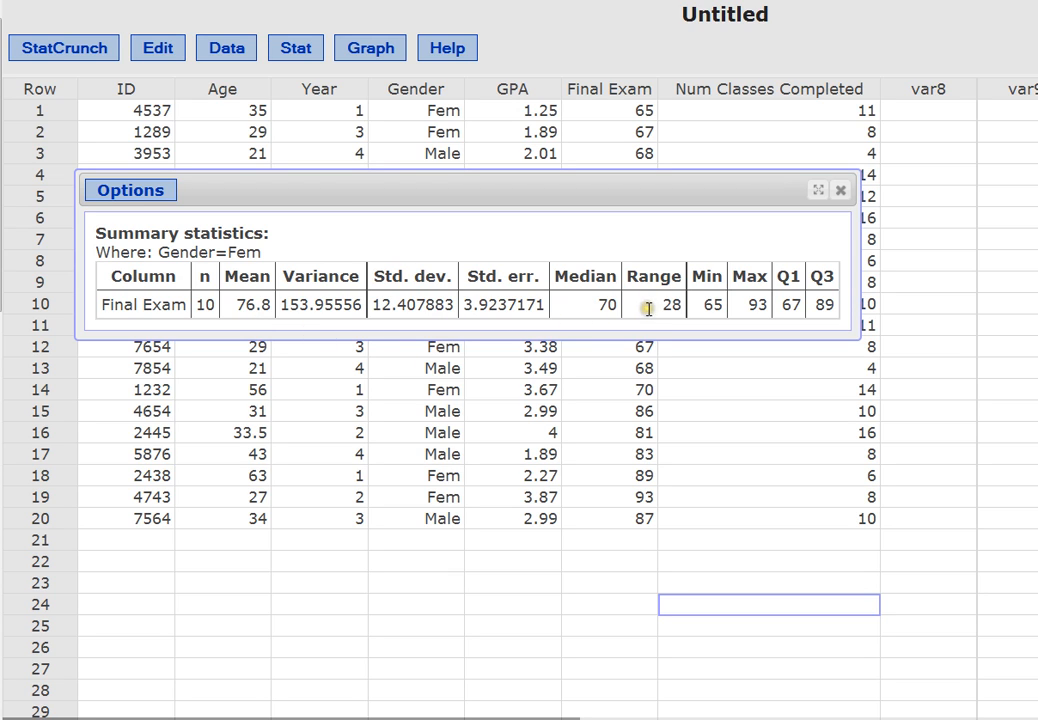
{"action": "left_click", "coordinate": [840, 192]}
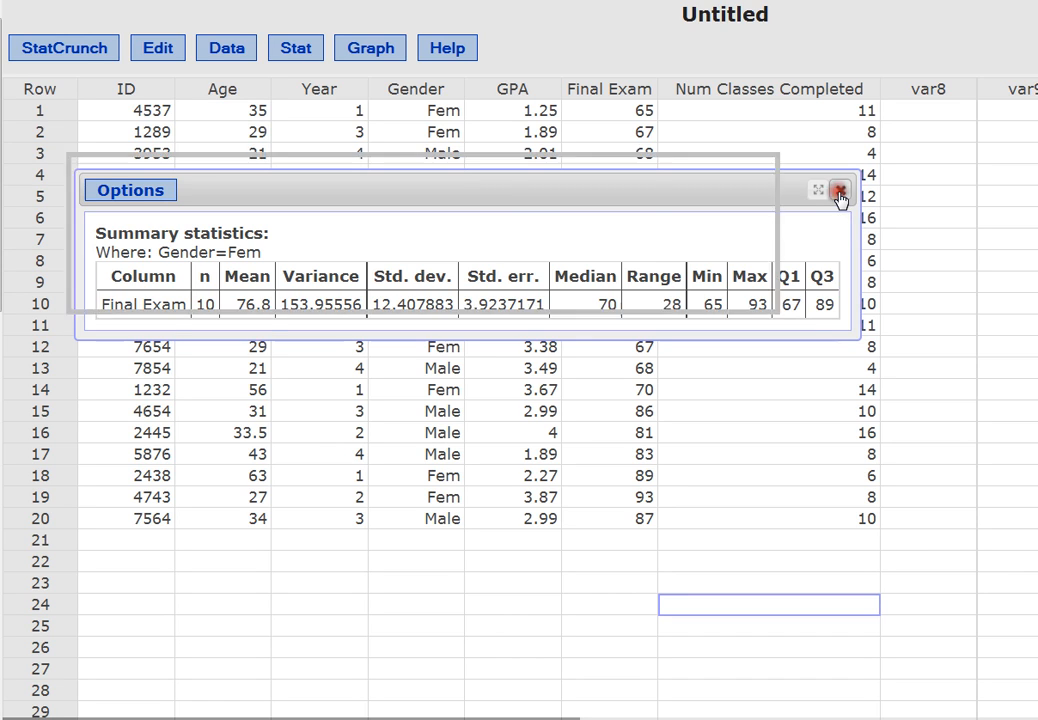
{"action": "key", "text": "alt+Tab"}
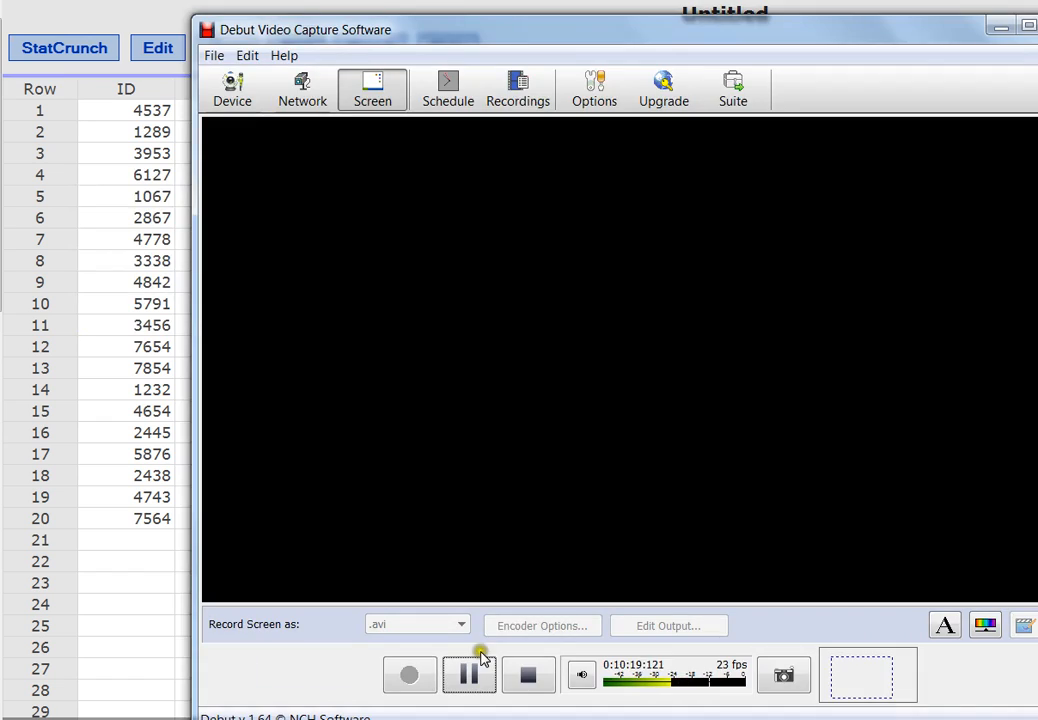